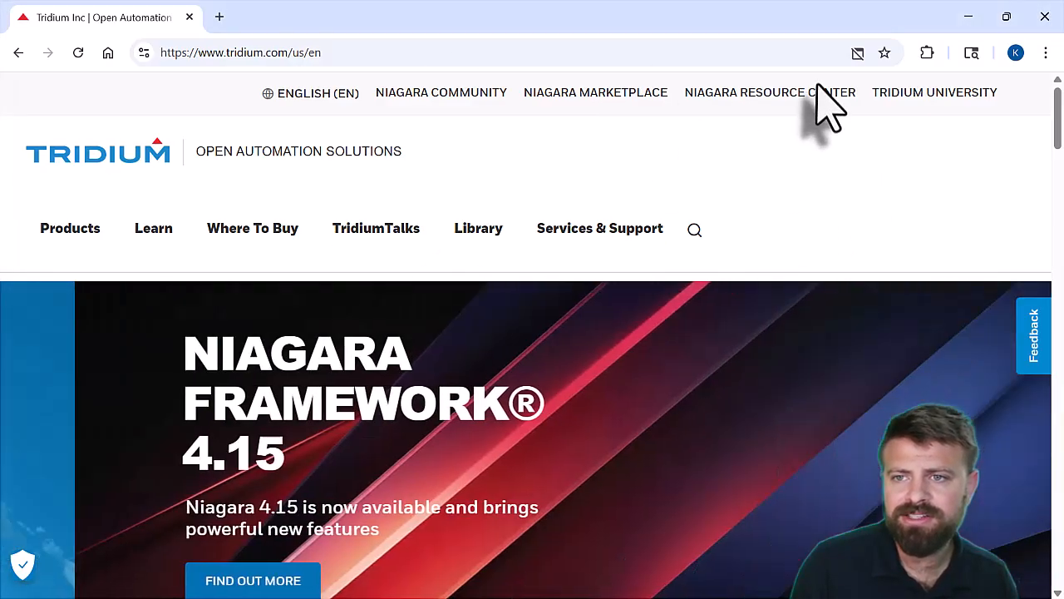
Open the Alarms Service API support page of the Niagara NDS API Guide, through the Niagara Resource Center's Niagara Cloud Suite documentation
click(815, 92)
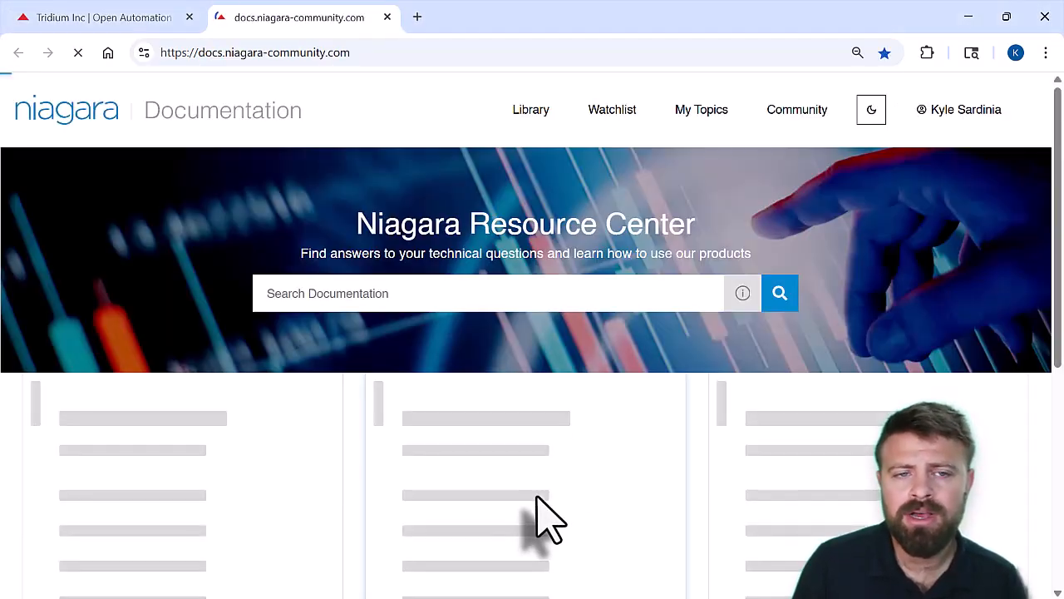
scroll(545, 520, down, 5)
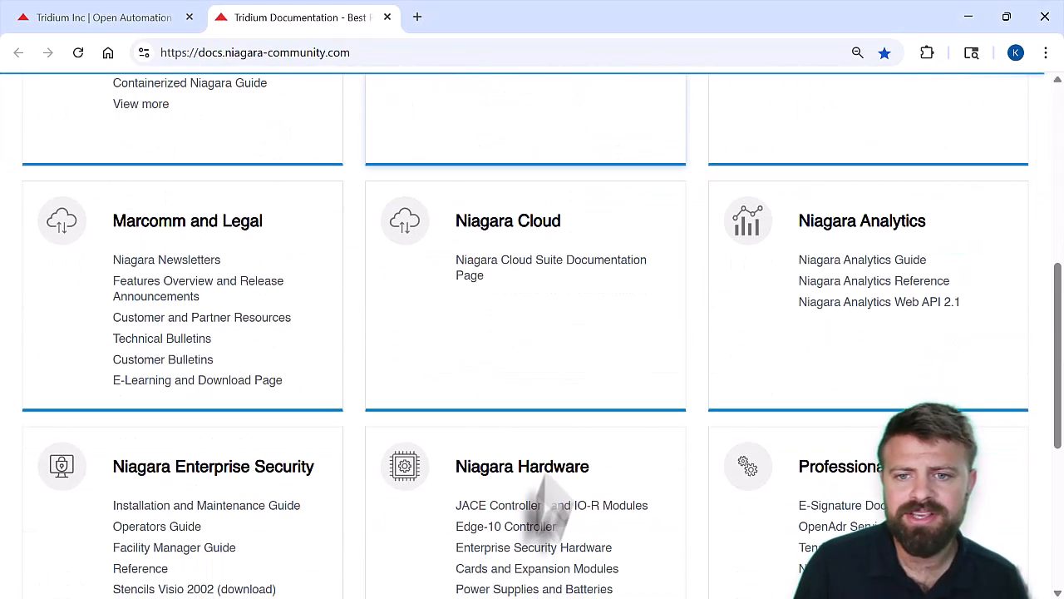
click(496, 268)
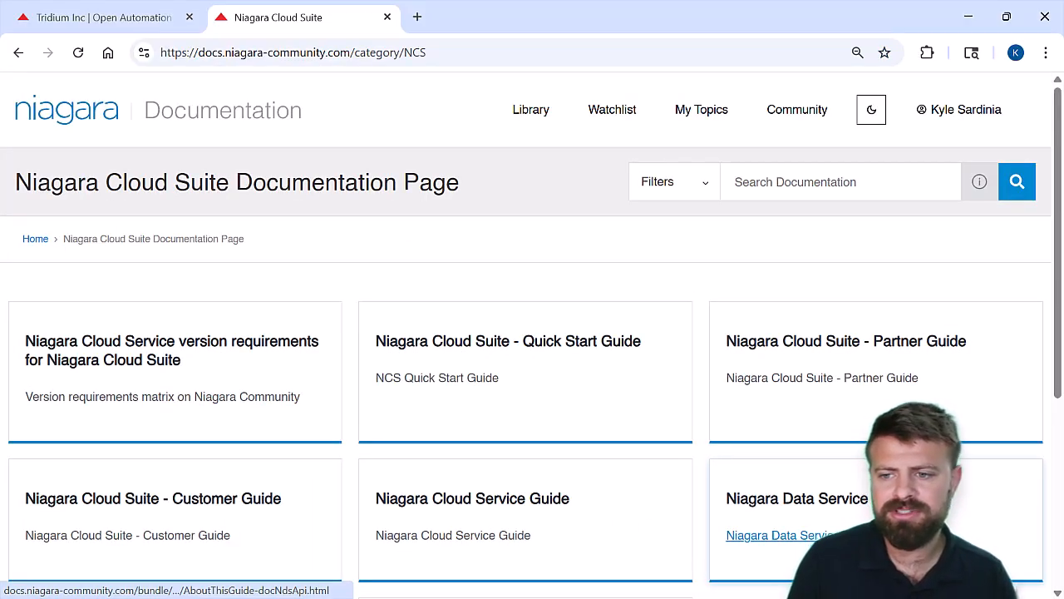
click(781, 534)
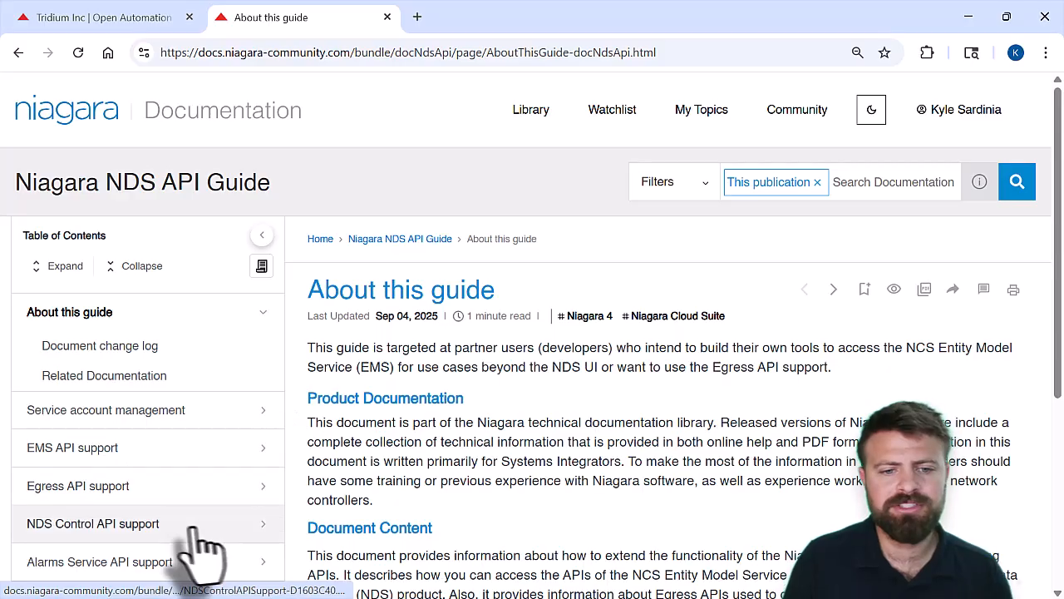
scroll(130, 566, down, 1)
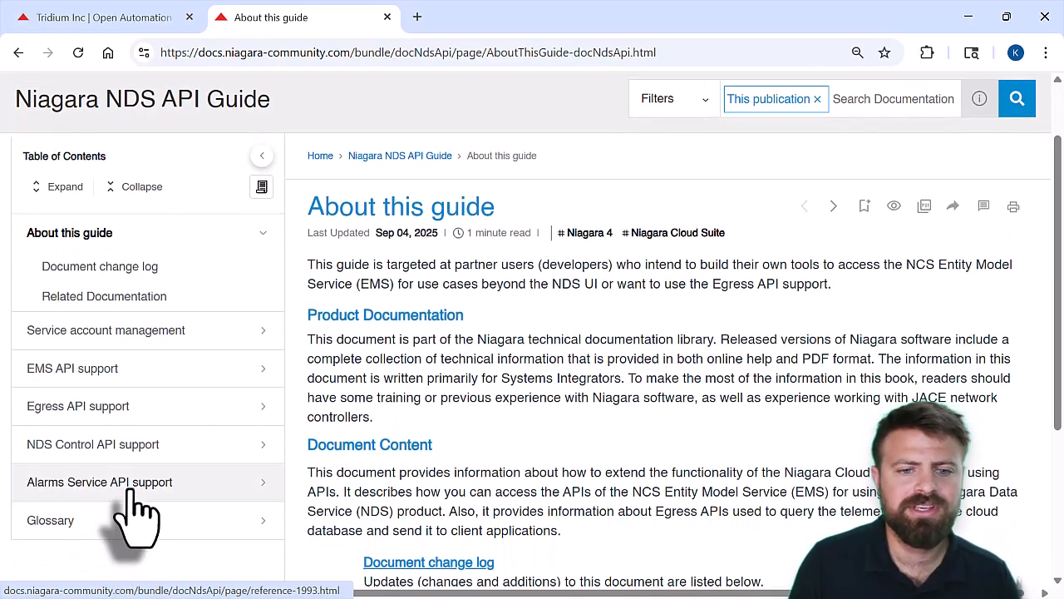
click(130, 490)
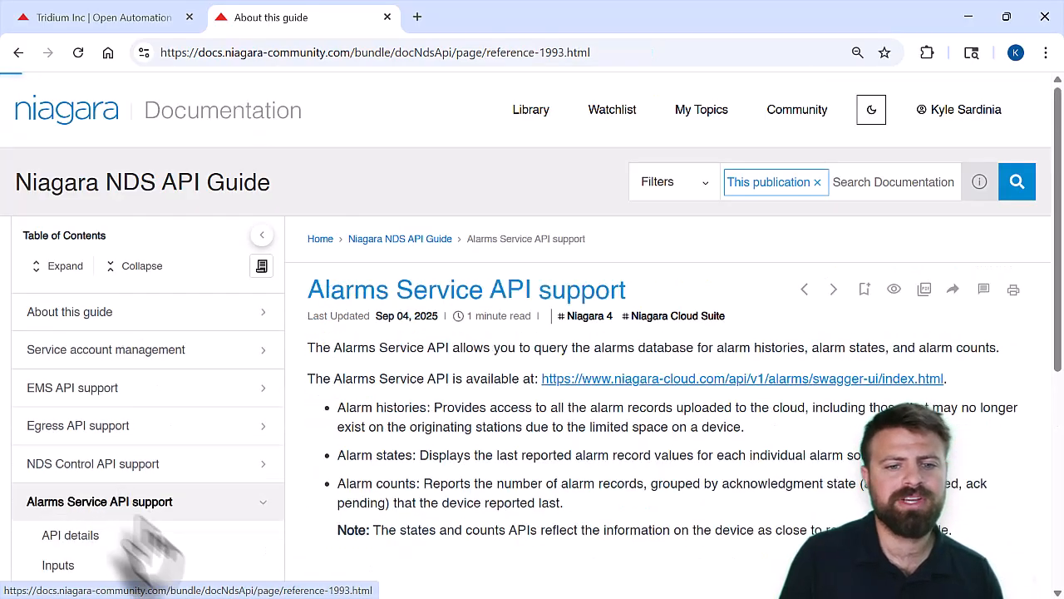
Review the Alarms Service API description and view the enlarged endpoint overview image, then close it
scroll(474, 428, down, 1)
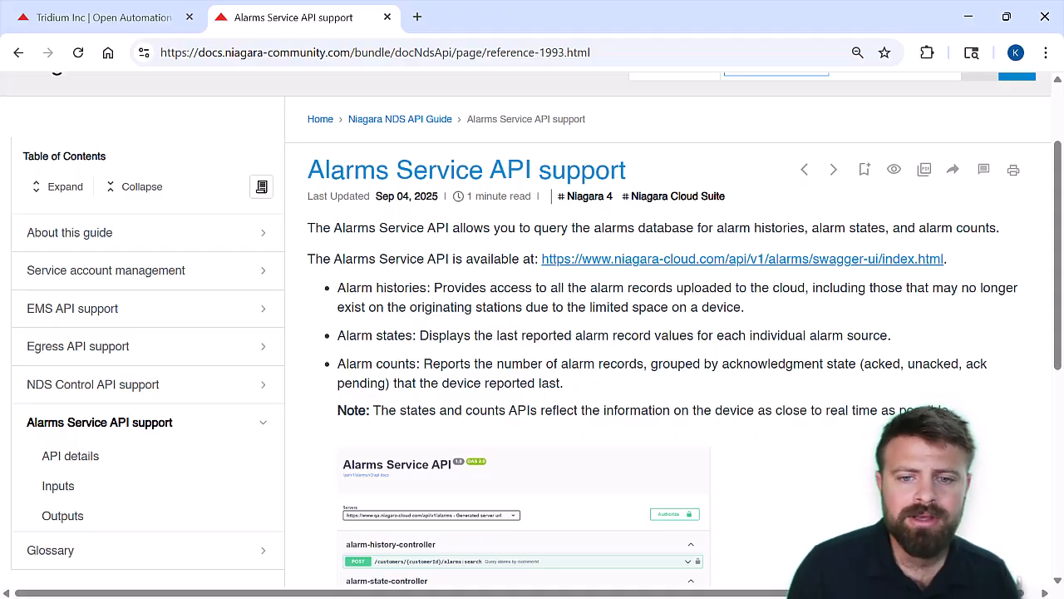
scroll(571, 407, down, 2)
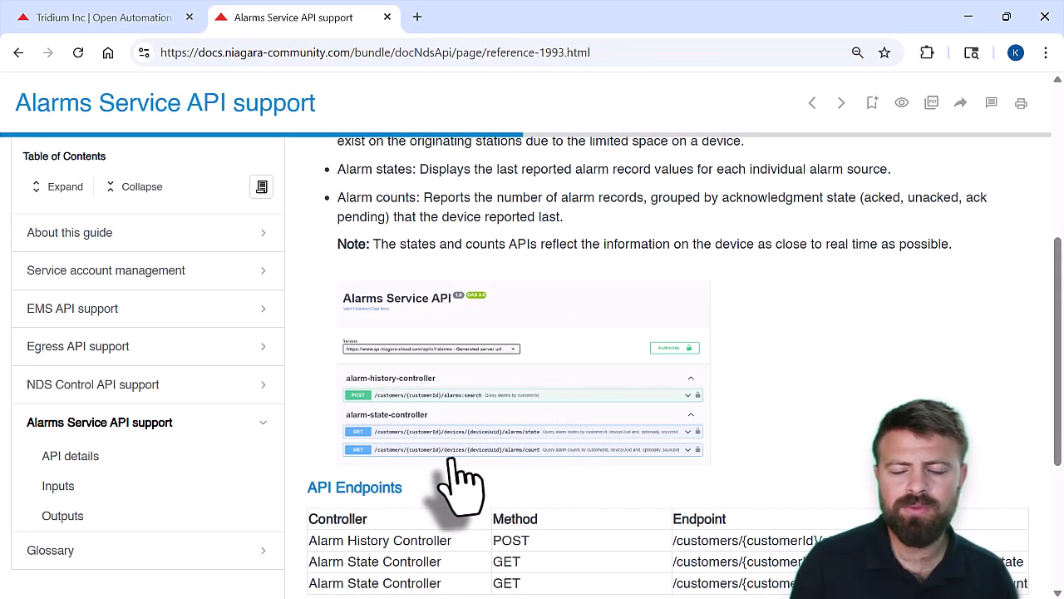
click(502, 460)
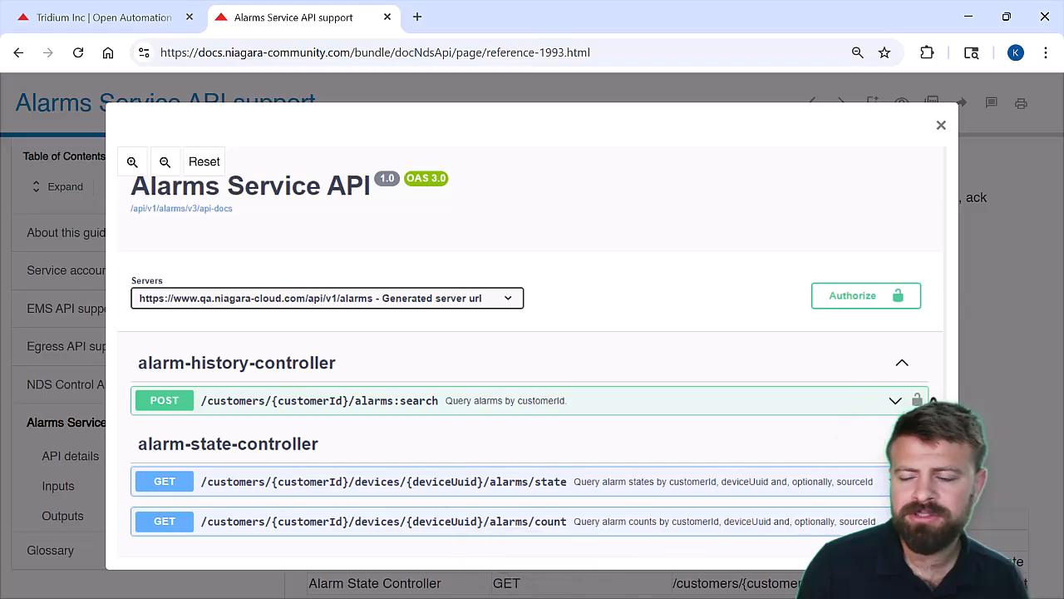
click(1006, 370)
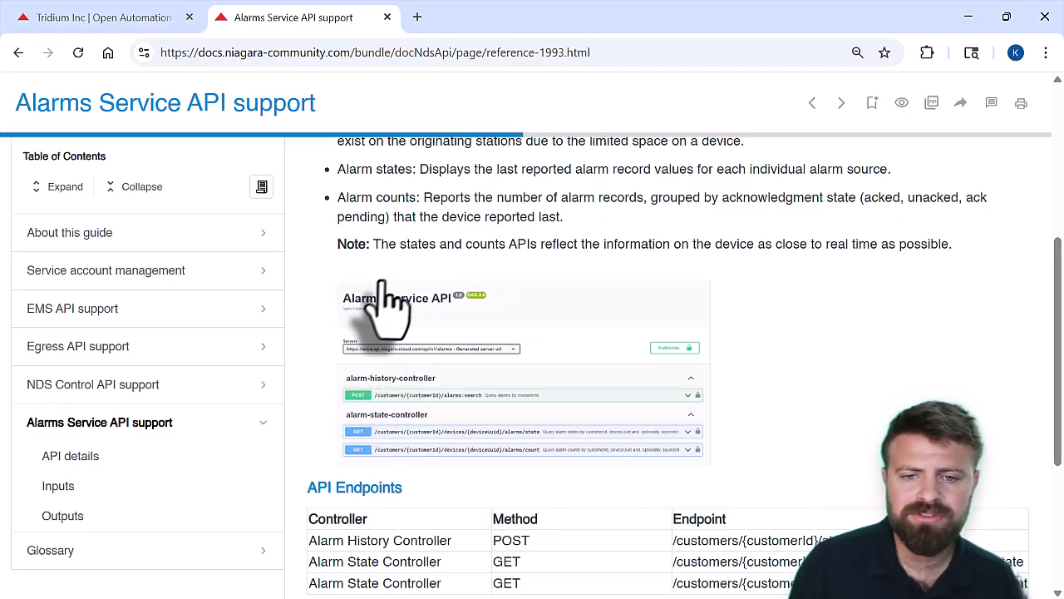
Open the Inputs topic under Alarms Service API support and read the customer ID, device UUID and alarm search request sections
click(58, 485)
scroll(491, 478, down, 10)
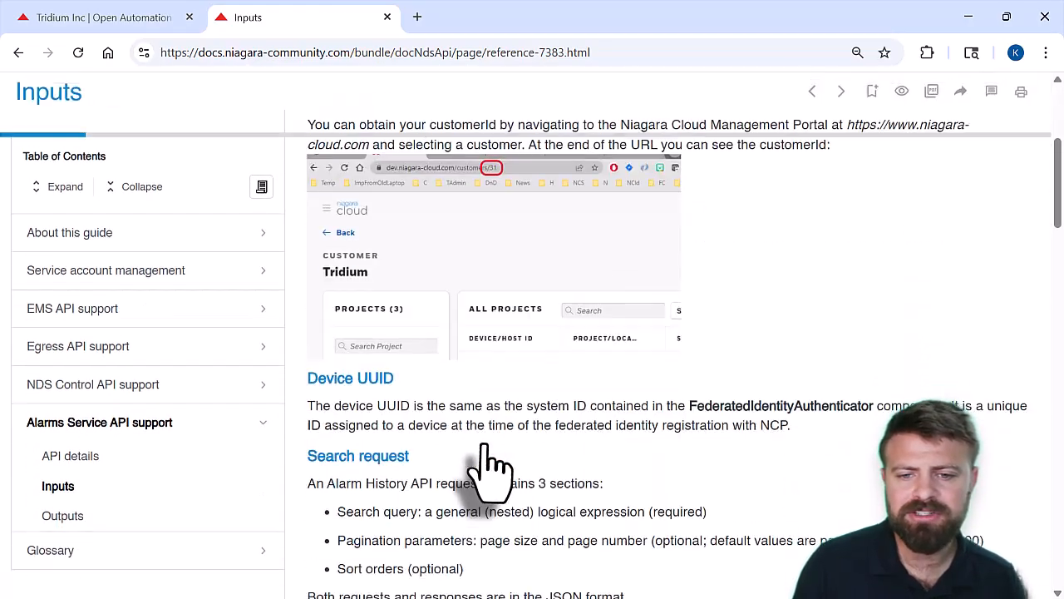
scroll(490, 483, up, 2)
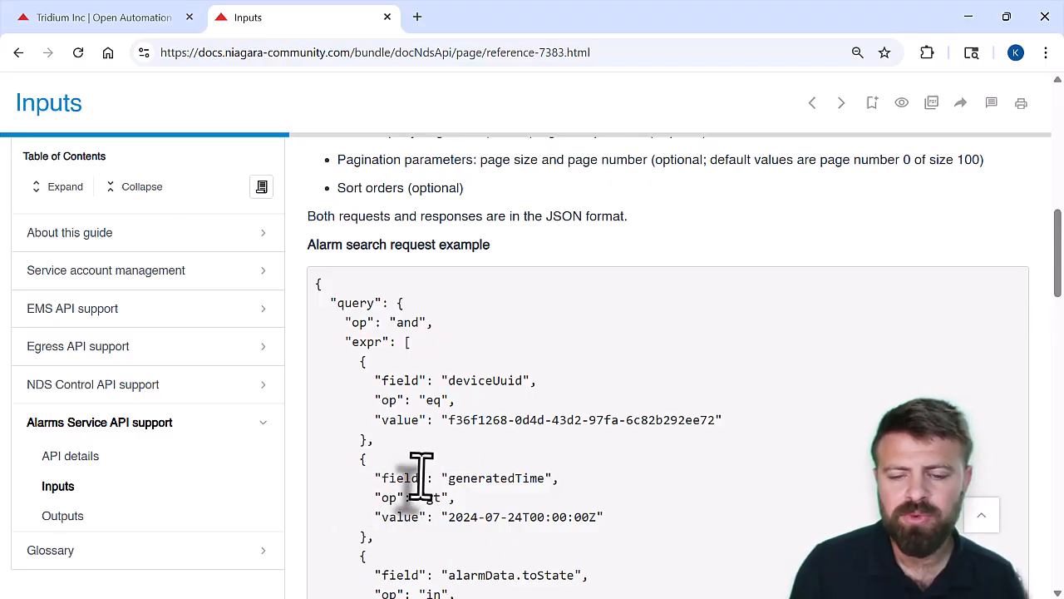
scroll(475, 452, down, 1)
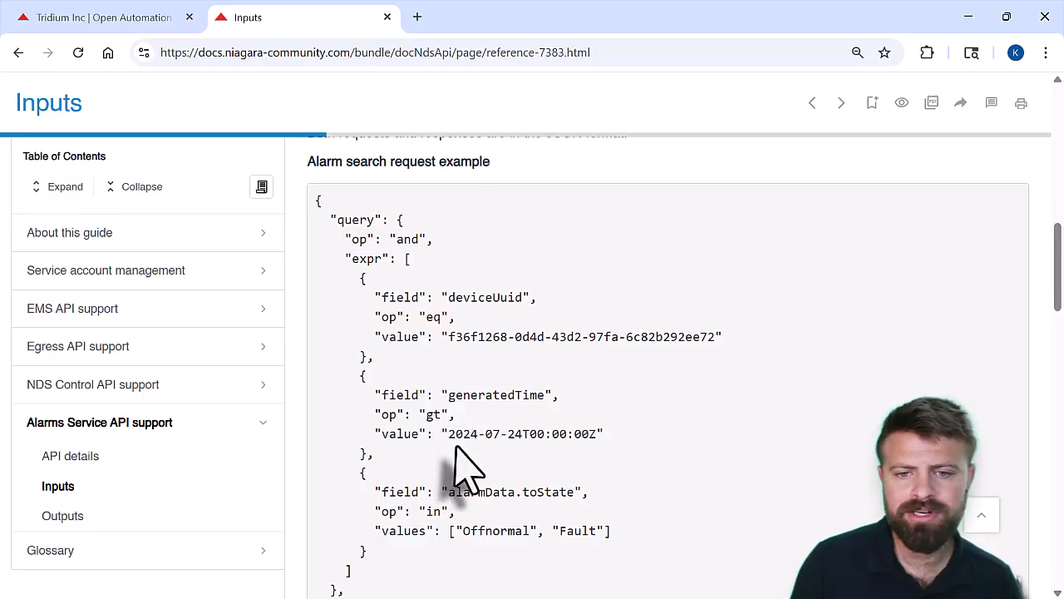
scroll(466, 466, up, 5)
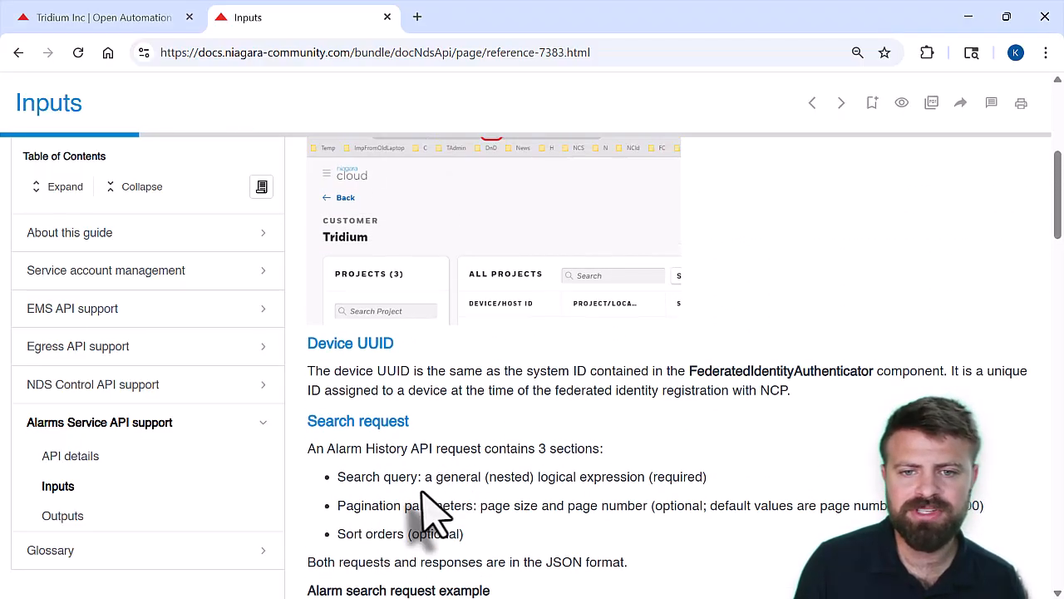
scroll(423, 492, up, 4)
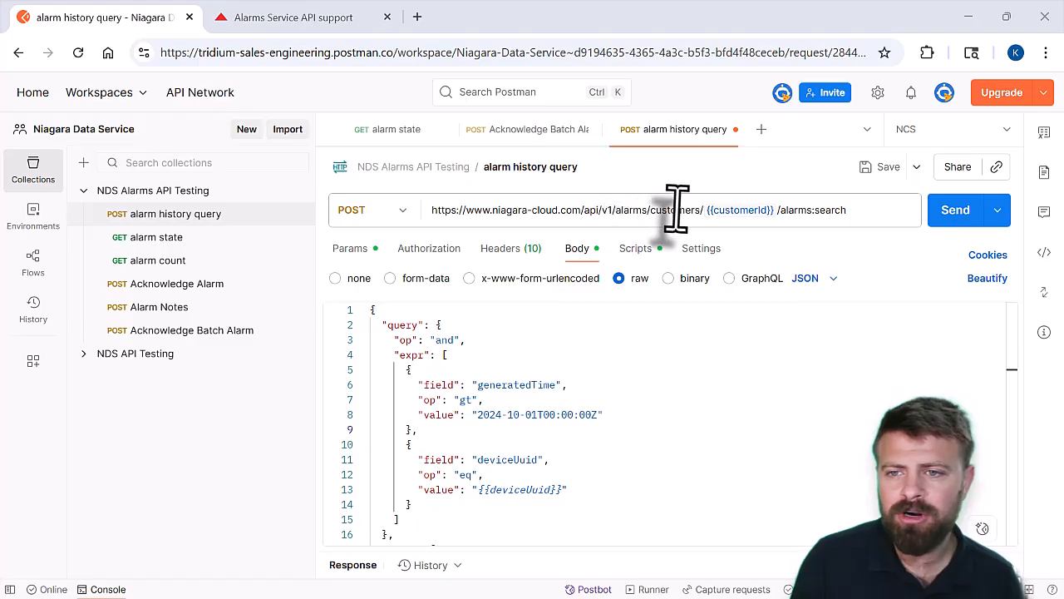
Locate the customer ID and the device UUID in the web address of the Niagara Cloud device details page
mouse_move(745, 212)
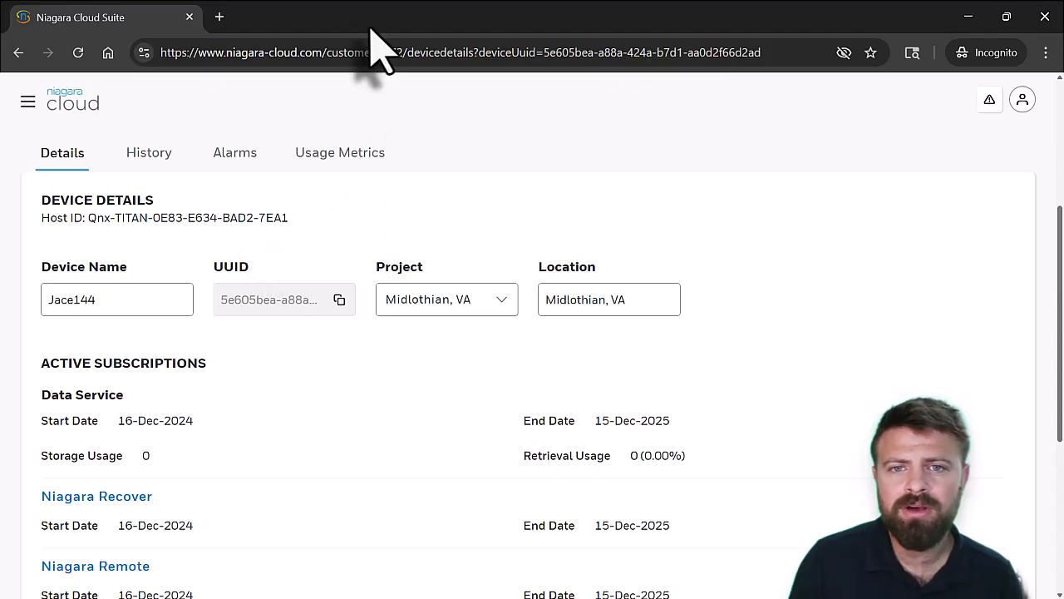
drag(325, 58, 403, 75)
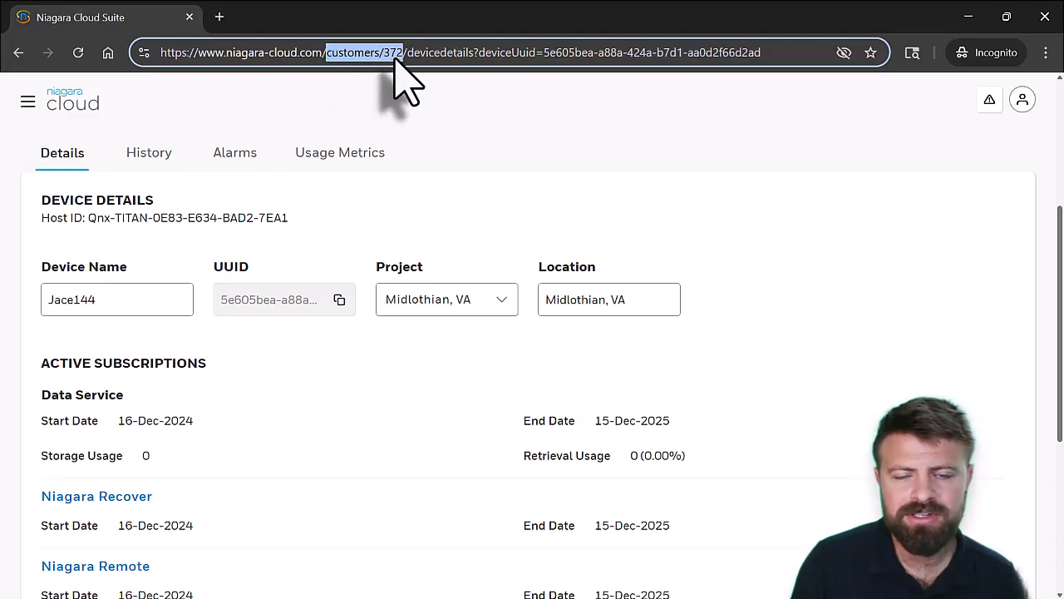
drag(384, 52, 416, 27)
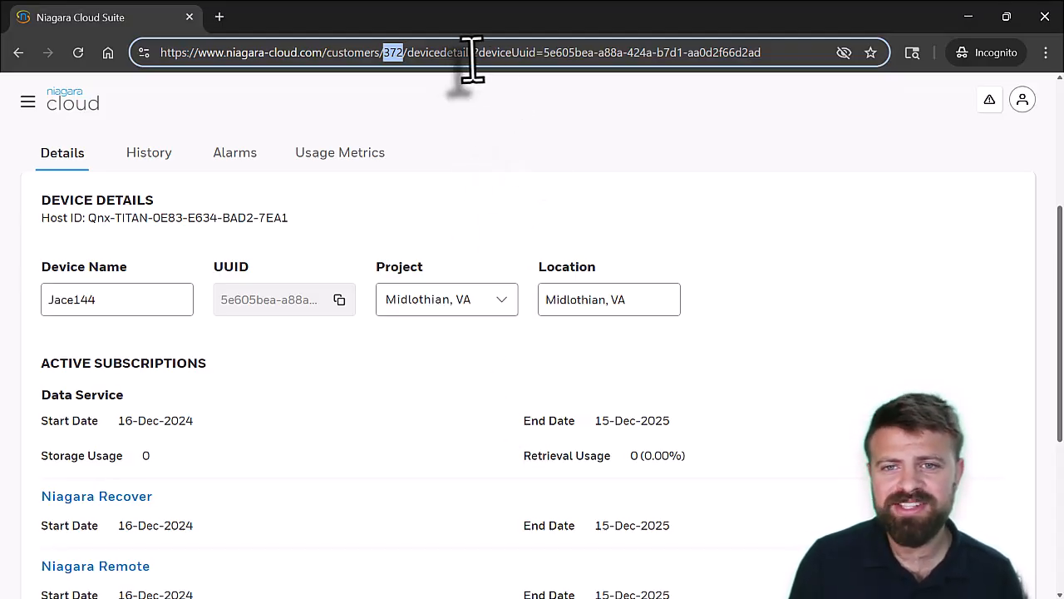
drag(482, 52, 767, 53)
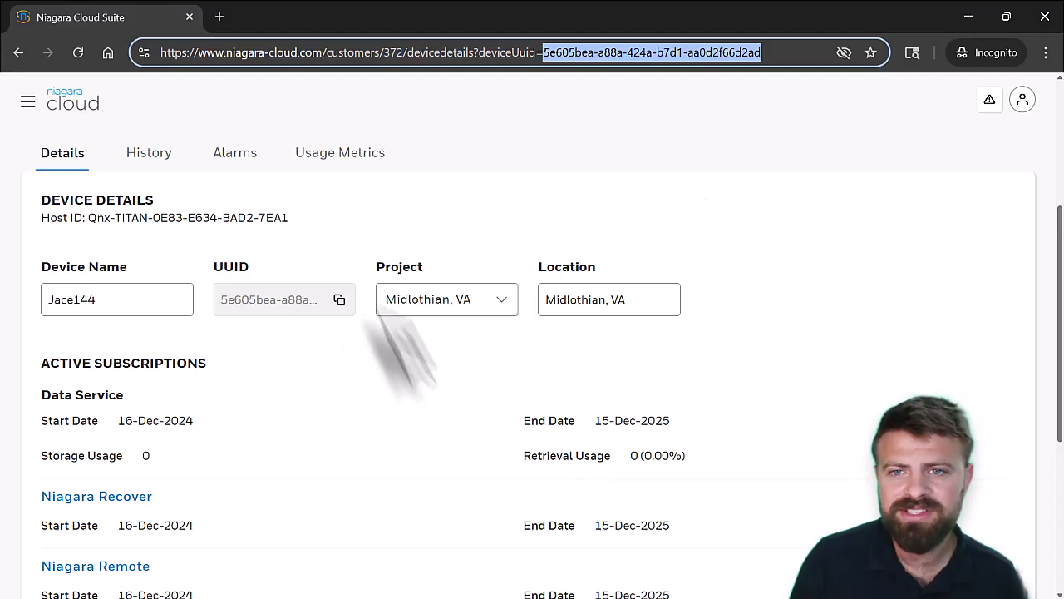
drag(779, 52, 546, 58)
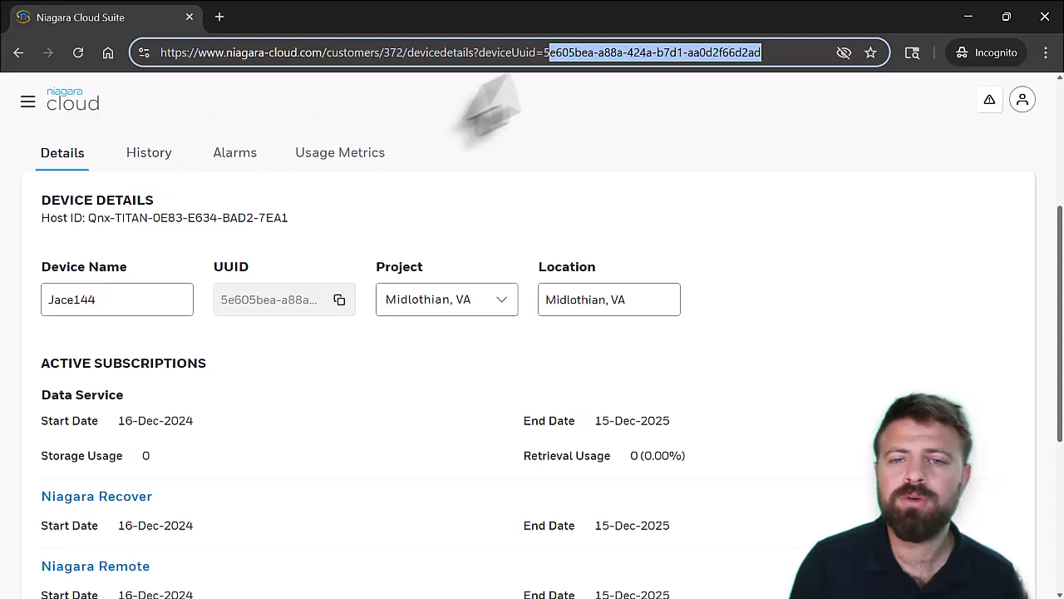
Switch to Postman, check the alarm history query's filter, page and sort settings, and send the request, enlarging the response area
key(alt+Tab)
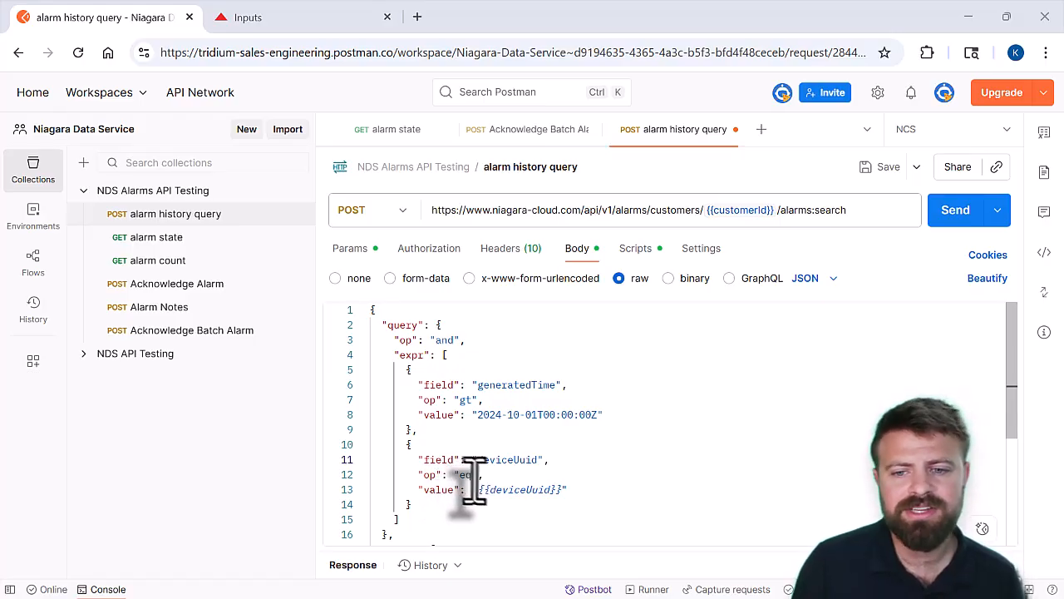
mouse_move(516, 489)
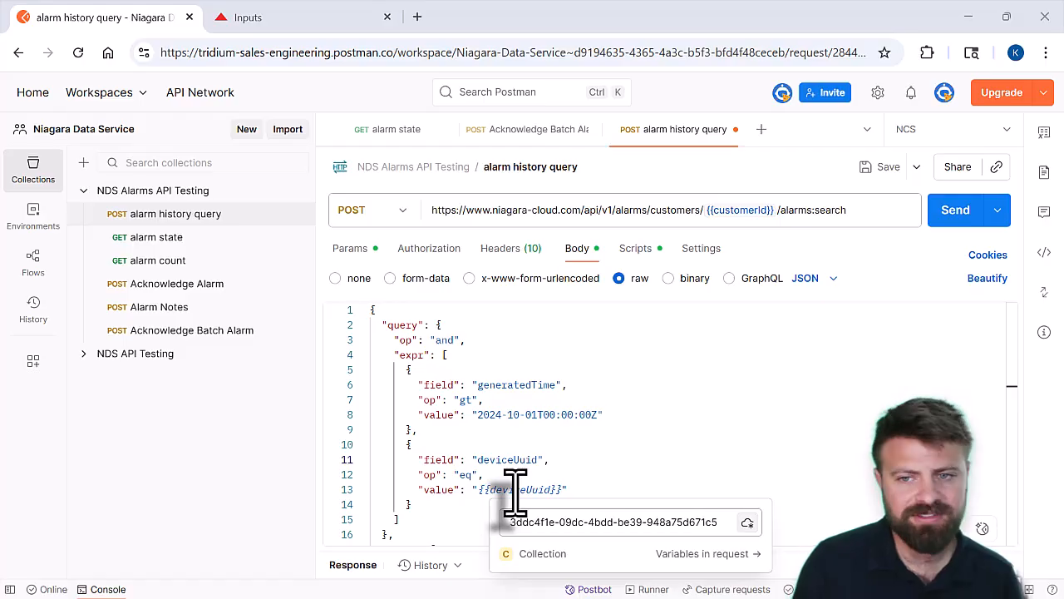
scroll(521, 431, down, 2)
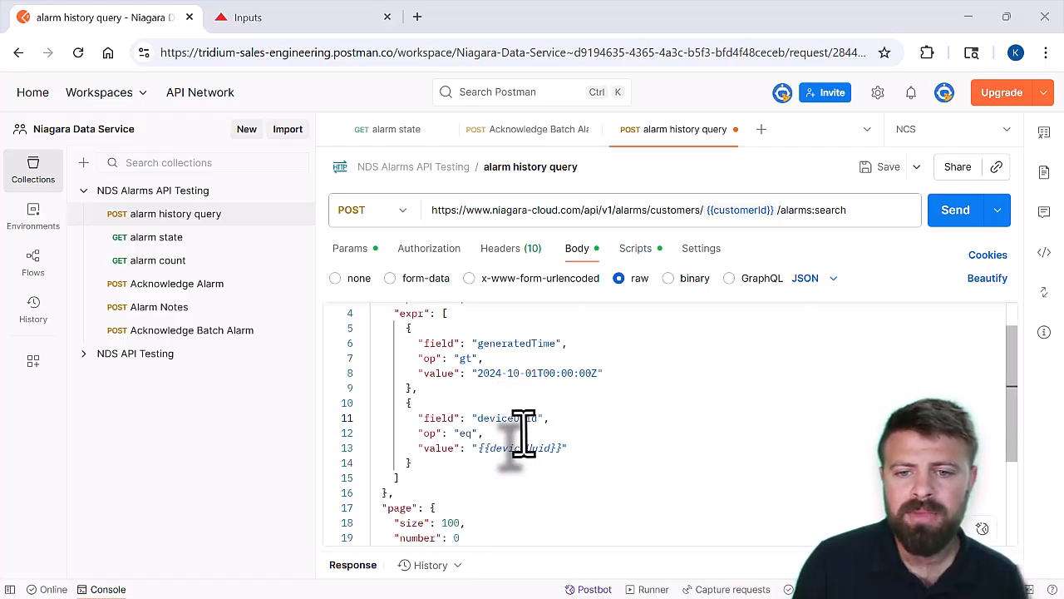
scroll(520, 432, down, 1)
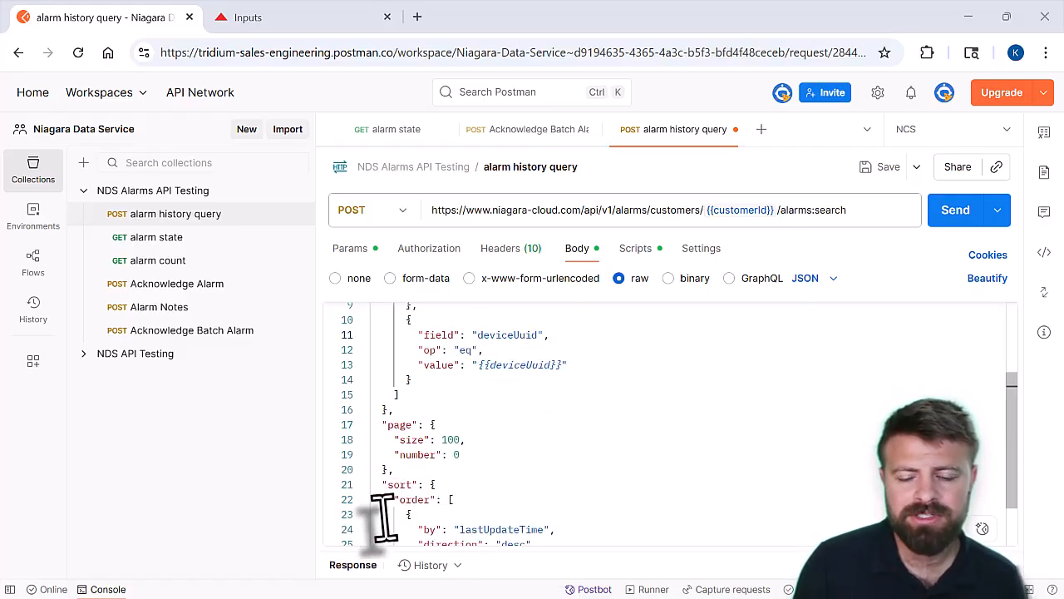
scroll(499, 463, down, 2)
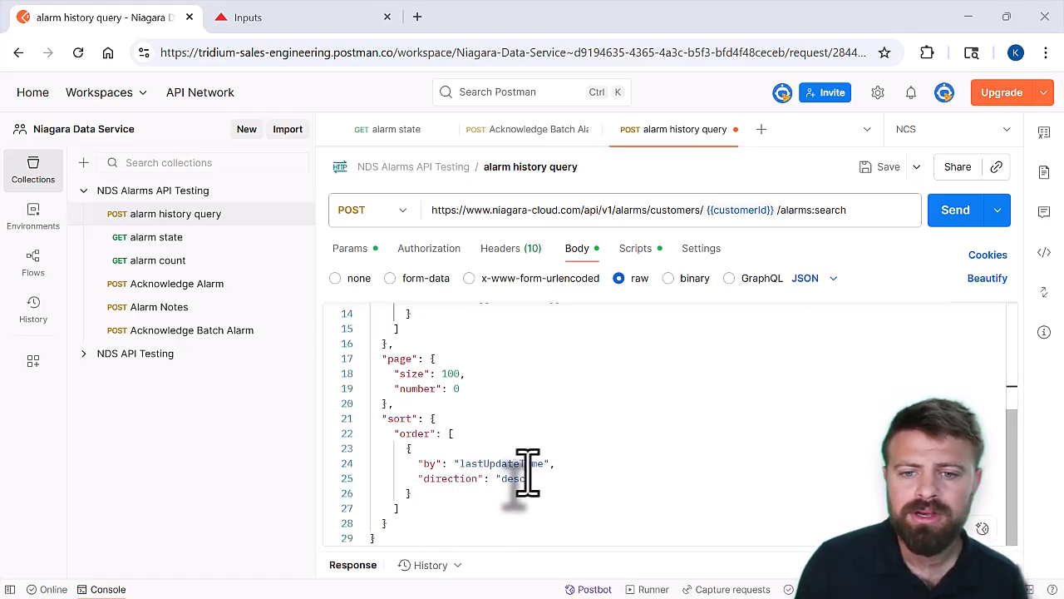
scroll(524, 482, up, 5)
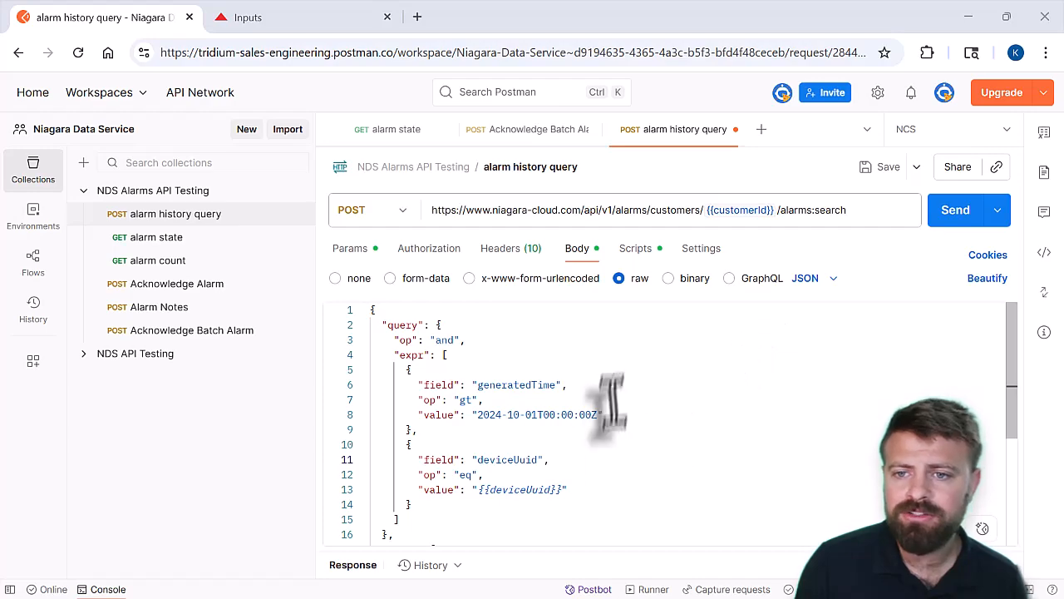
click(955, 216)
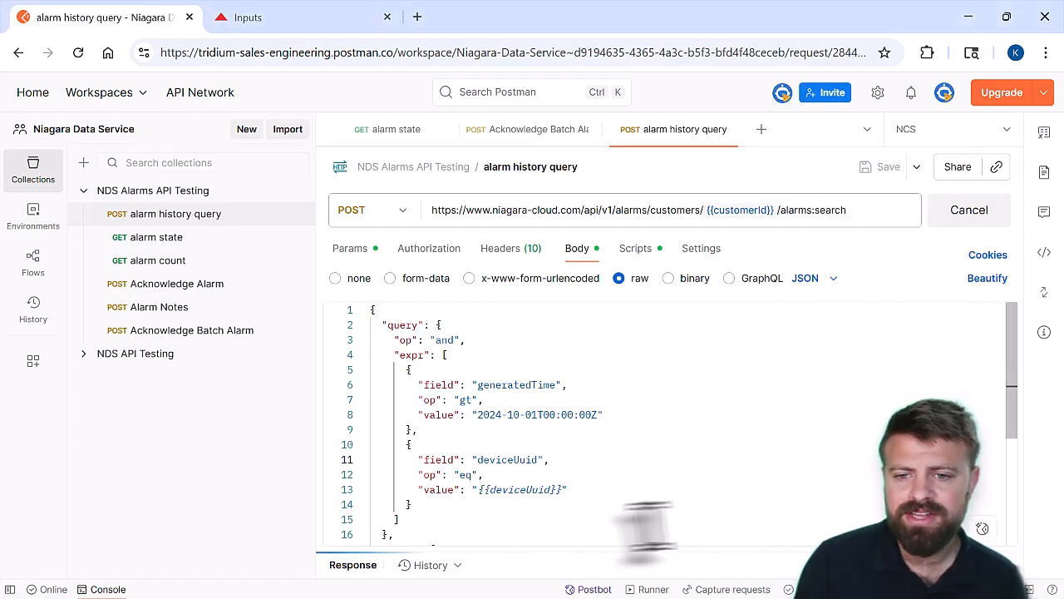
drag(507, 561, 592, 241)
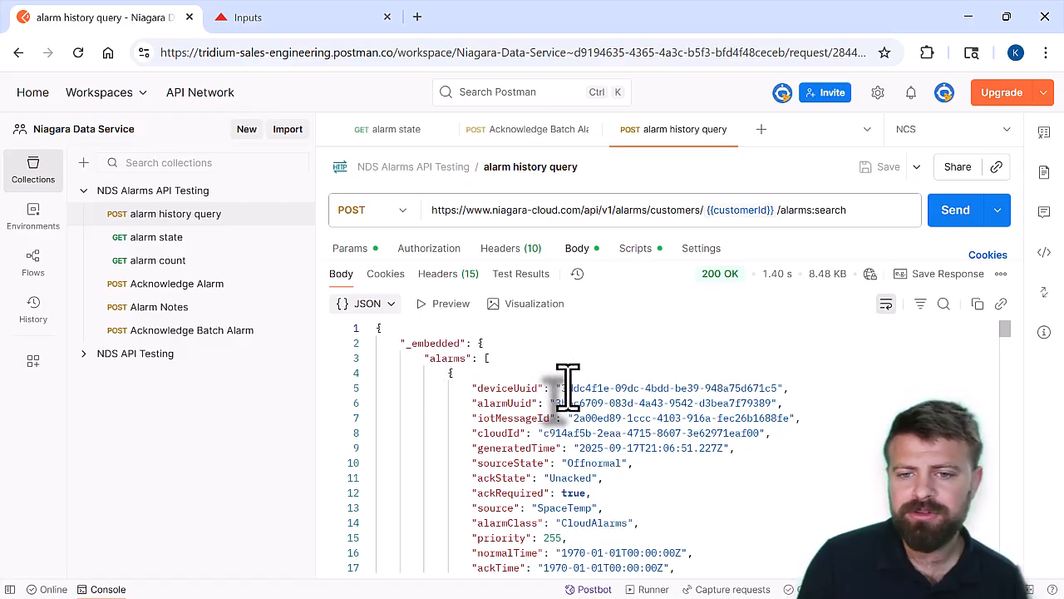
Examine the first returned alarm's UUID, acknowledgement state, alarm transition, last update time and alarm data in the JSON response
drag(774, 404, 536, 407)
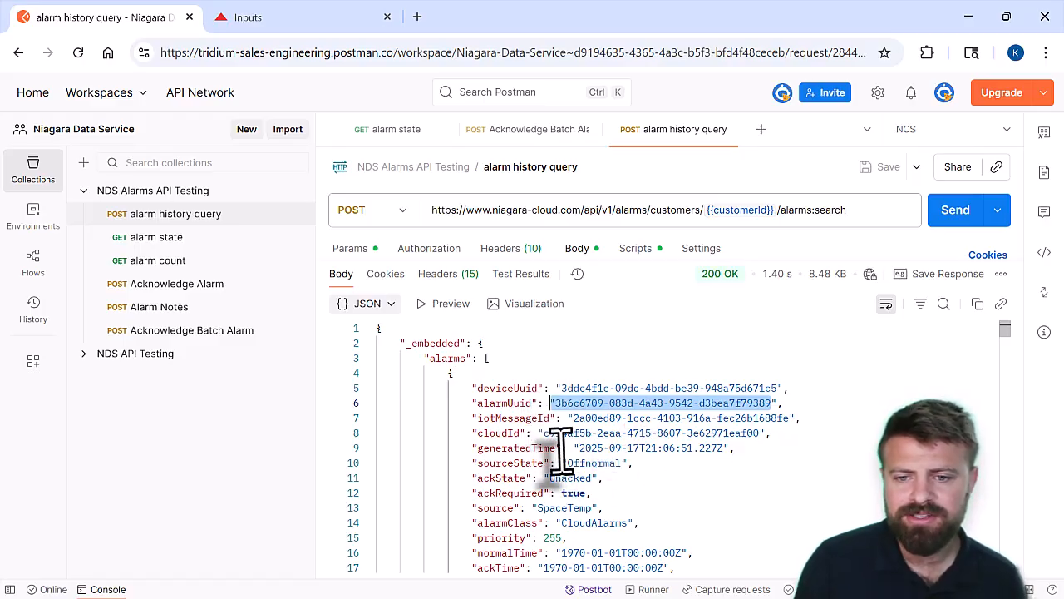
scroll(561, 450, down, 1)
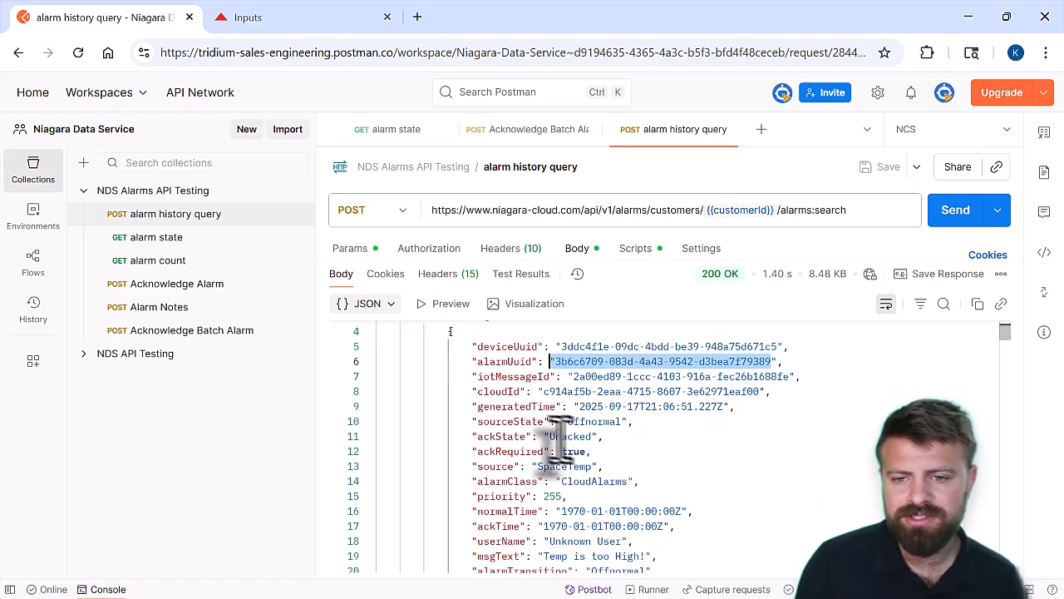
click(555, 436)
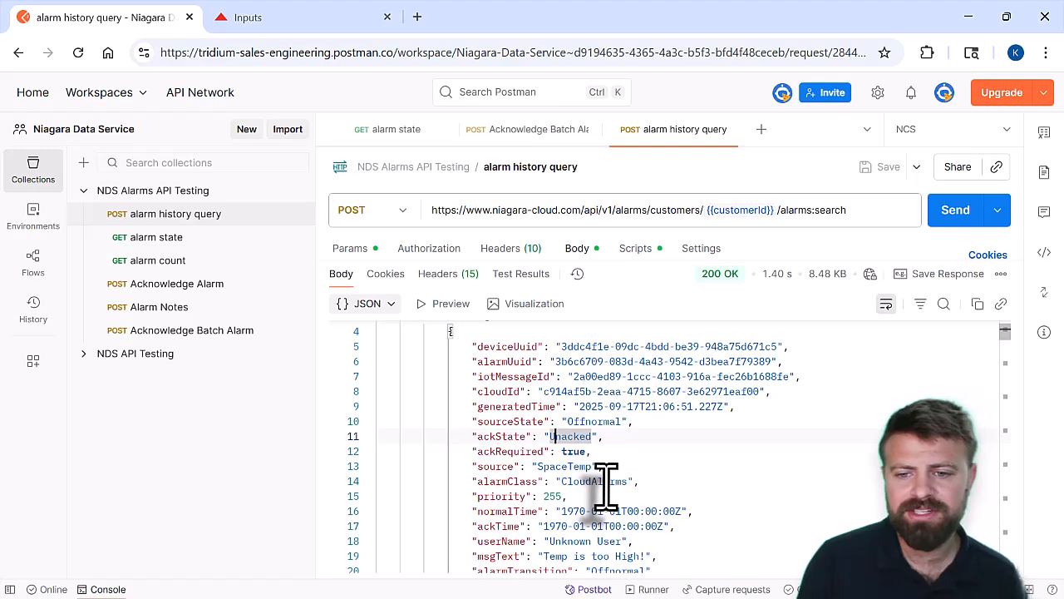
scroll(606, 482, down, 1)
scroll(605, 482, down, 1)
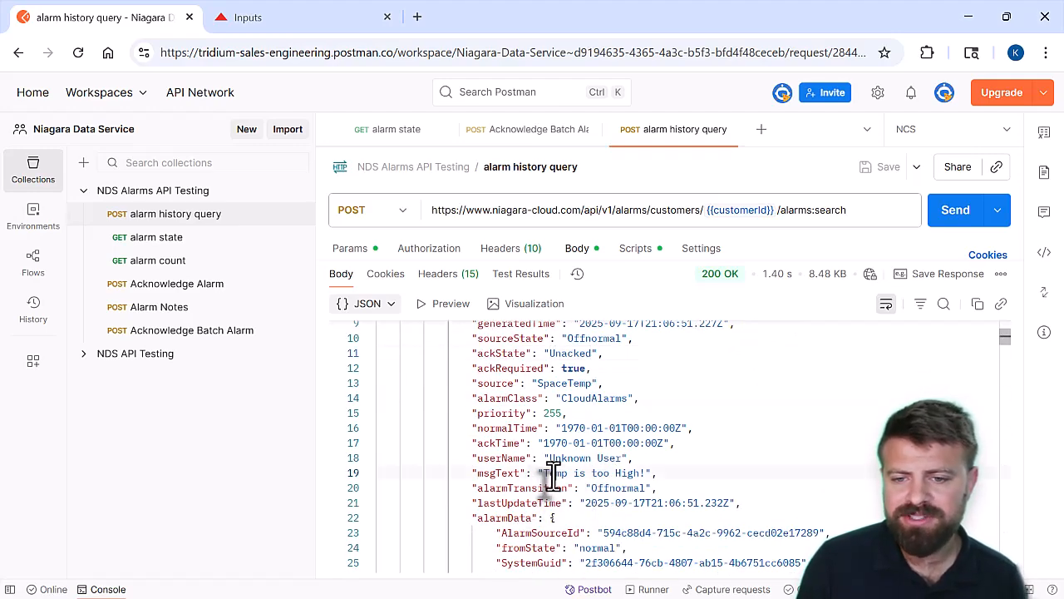
double_click(619, 488)
scroll(609, 508, down, 2)
scroll(605, 499, down, 1)
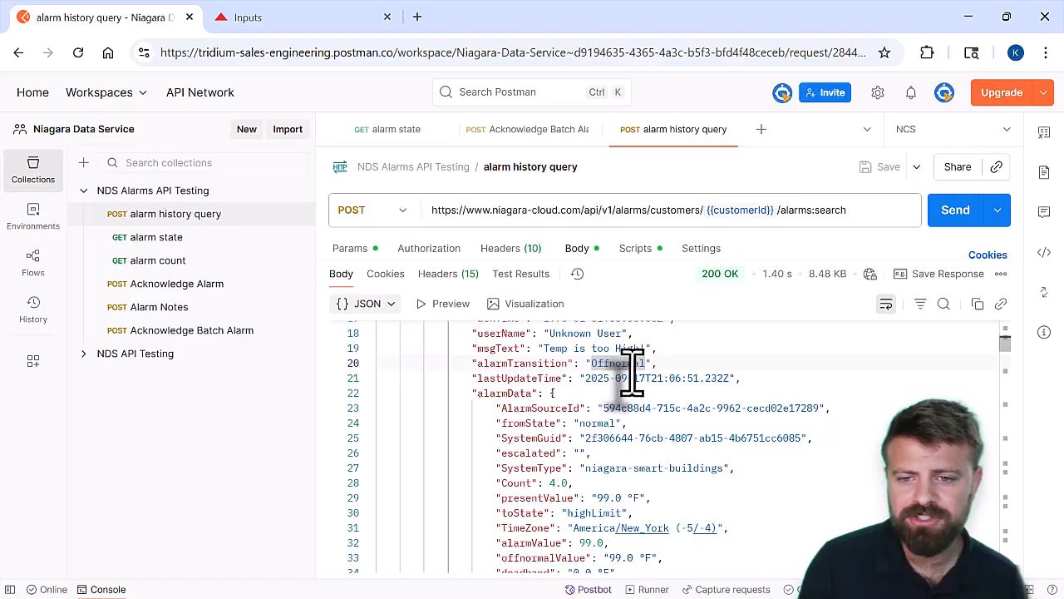
drag(597, 379, 687, 379)
scroll(653, 428, down, 1)
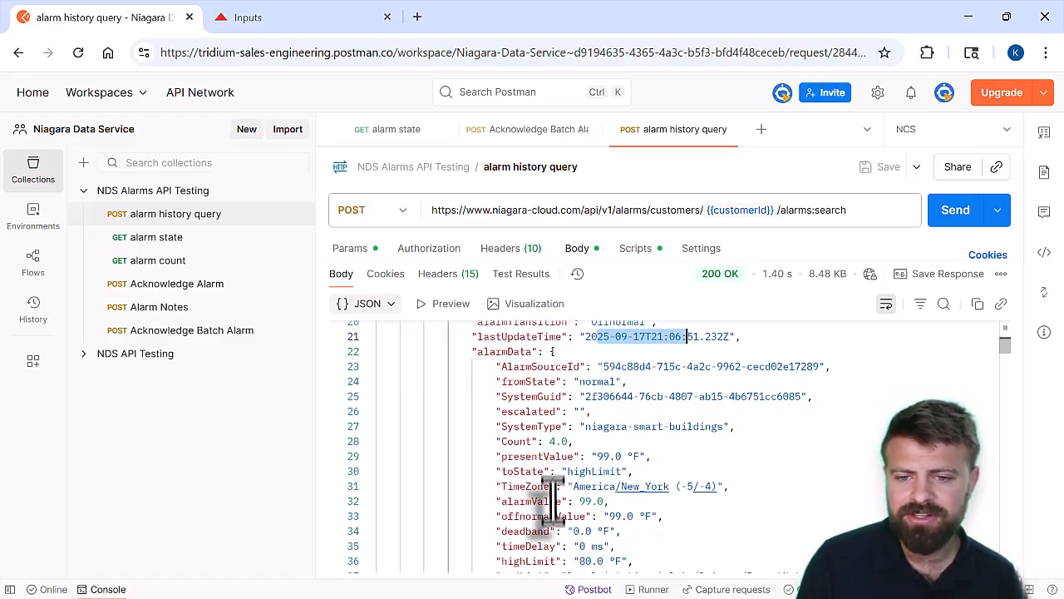
scroll(553, 532, down, 1)
scroll(548, 483, up, 3)
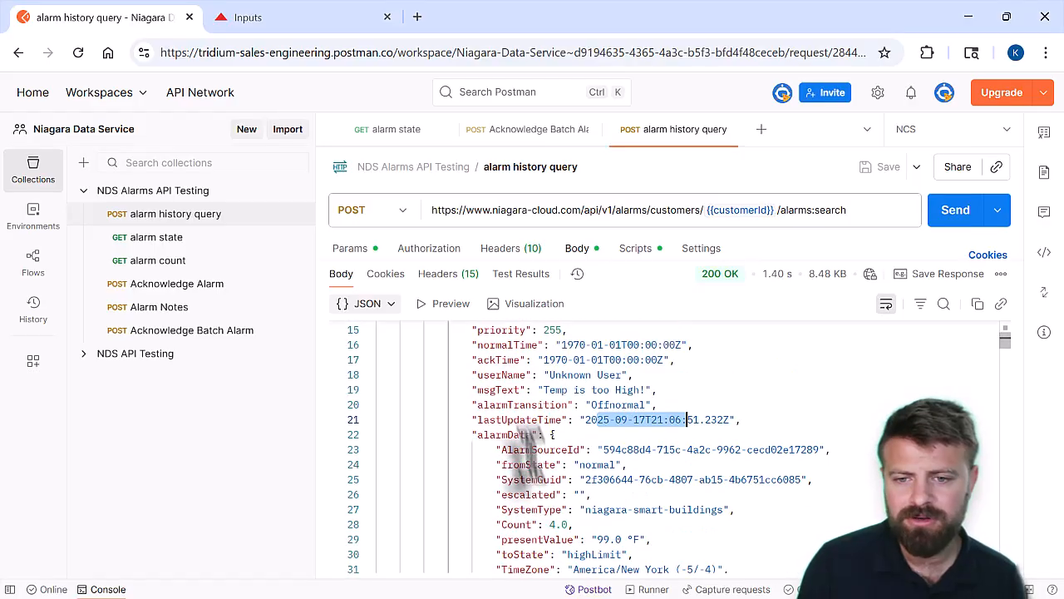
Read through the first alarm's data and the remaining alarms in the JSON response, down to the page size and totals
scroll(535, 487, down, 5)
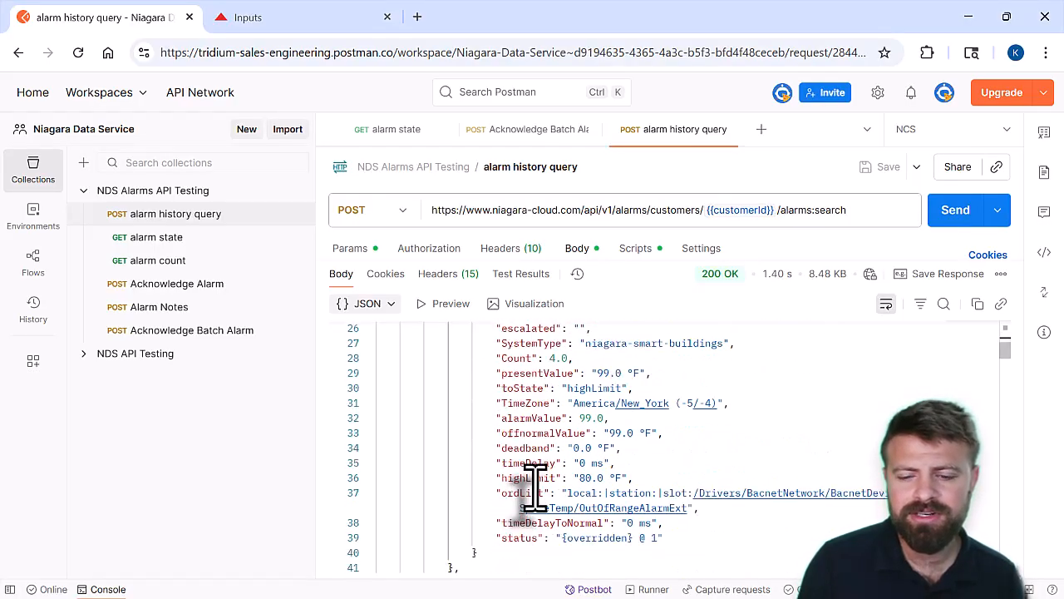
scroll(532, 490, up, 3)
scroll(533, 490, up, 3)
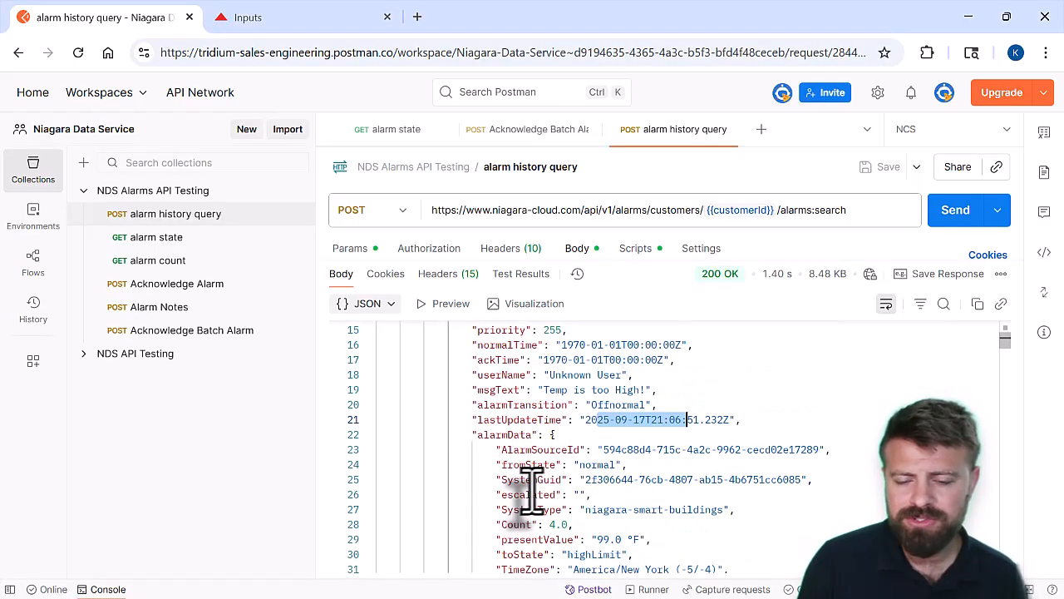
scroll(528, 495, down, 1)
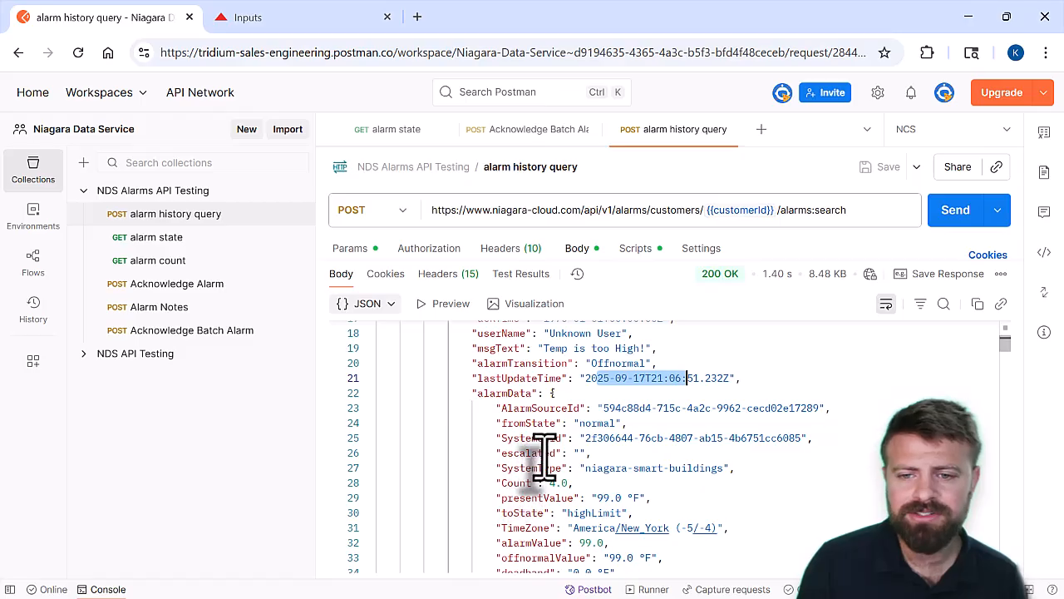
scroll(544, 453, down, 6)
scroll(543, 490, down, 4)
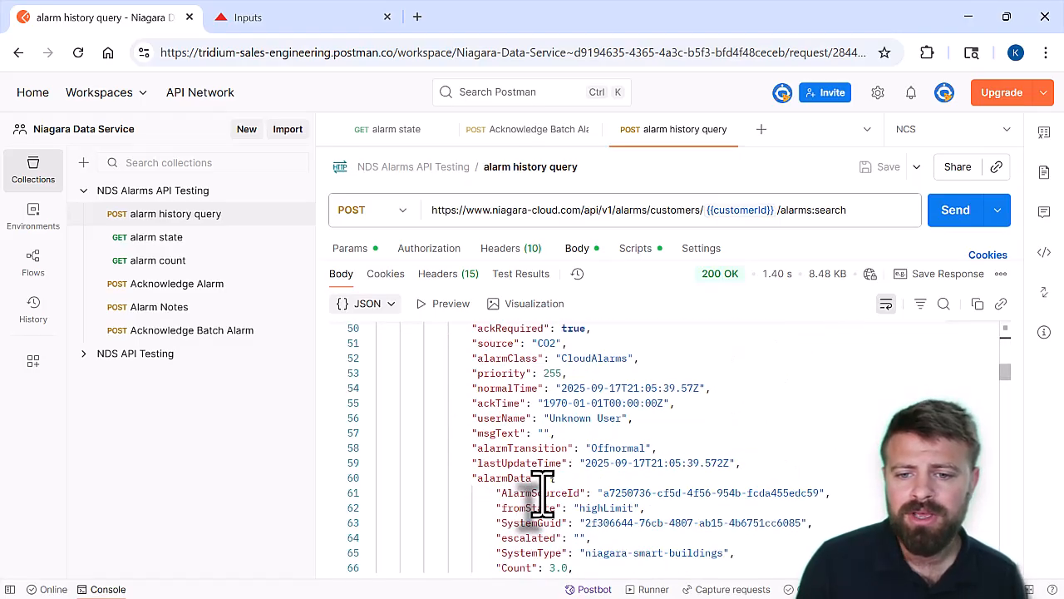
scroll(537, 466, up, 4)
scroll(573, 441, down, 20)
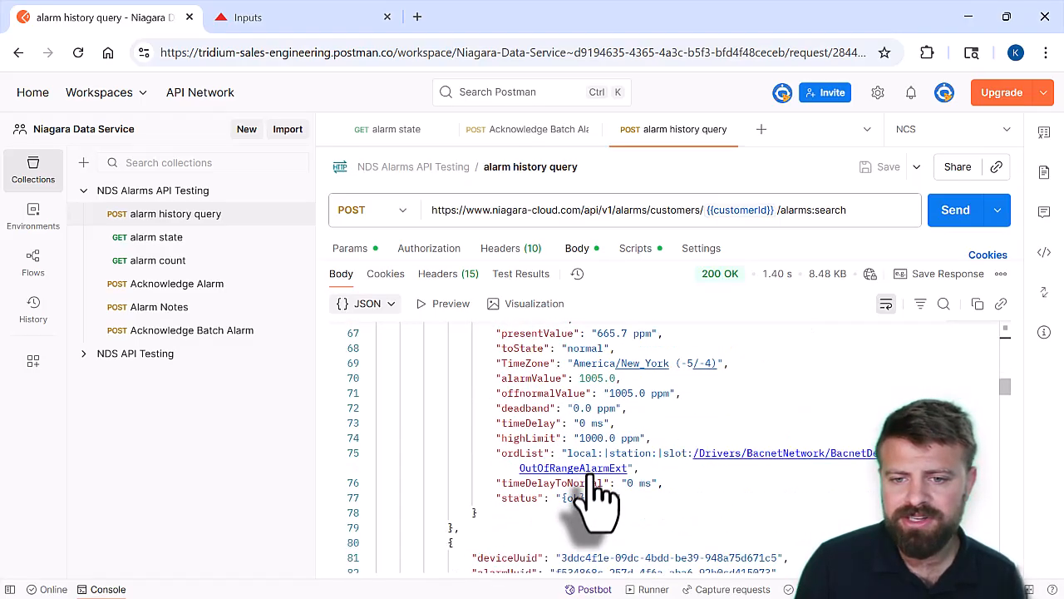
scroll(554, 433, down, 20)
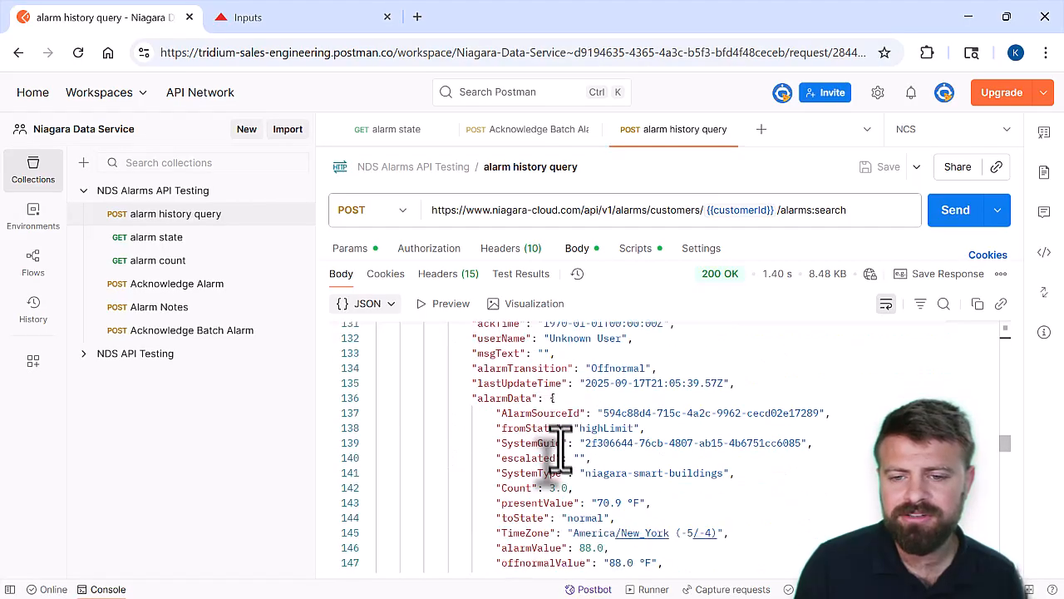
scroll(611, 466, down, 20)
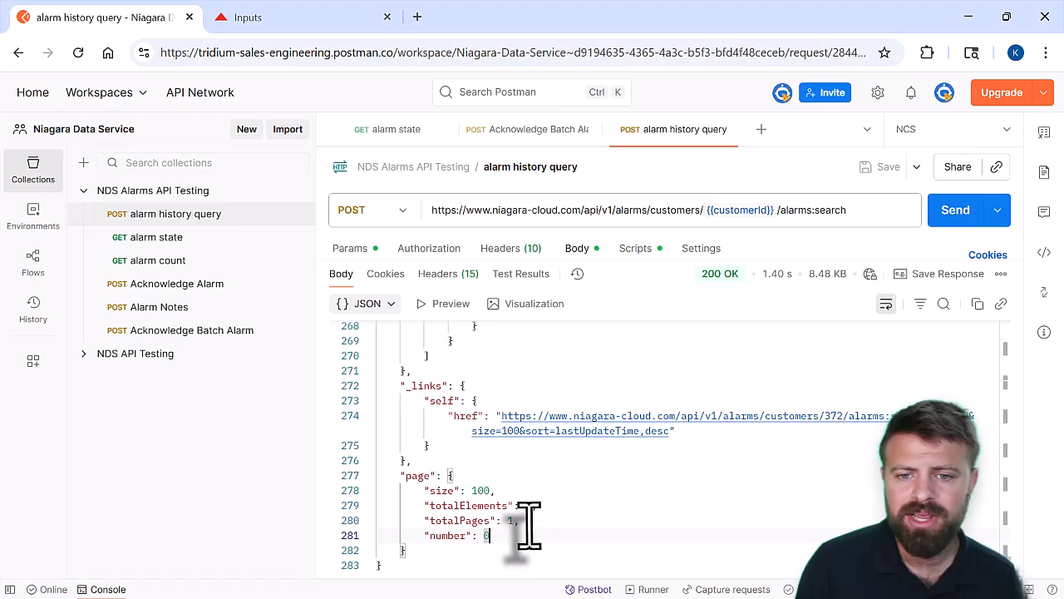
scroll(529, 524, up, 15)
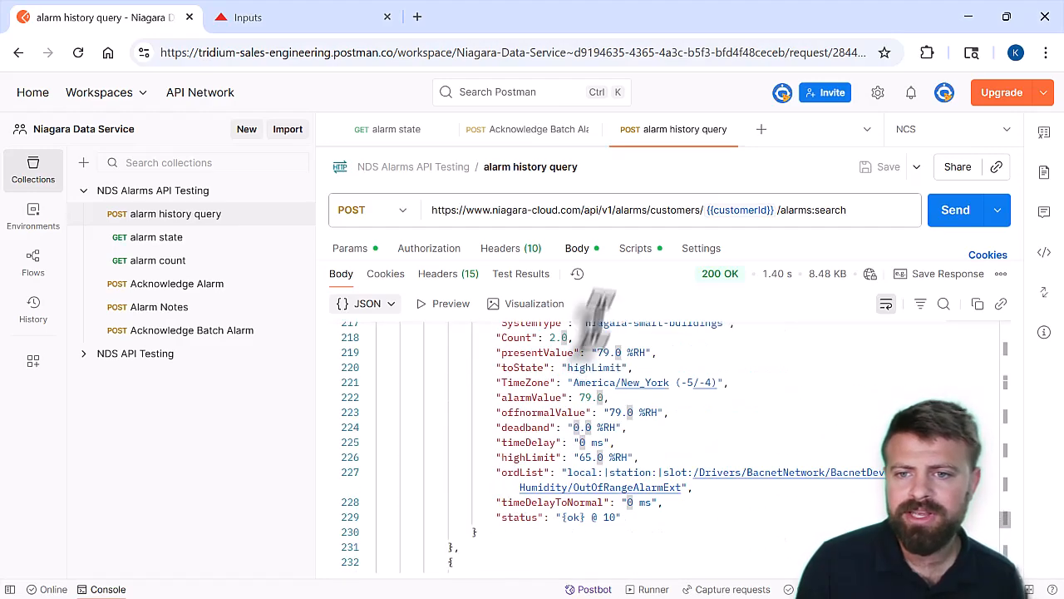
Add a condition after the deviceUuid expression in the request body, with field alarmData.toState, operator eq and value highLimit
drag(646, 268, 655, 553)
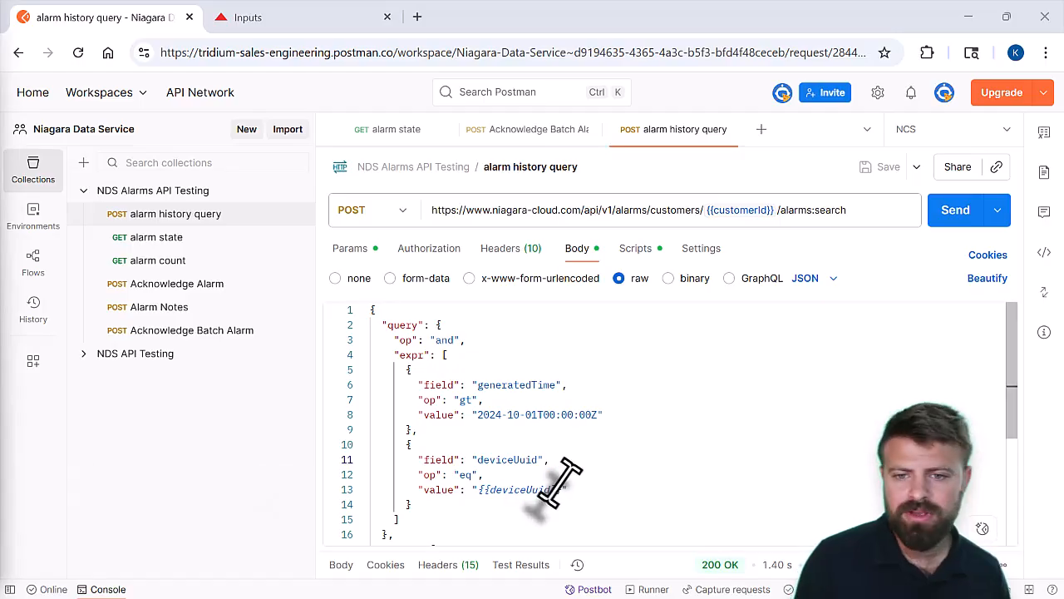
click(483, 506)
text(, {   "field": "alarmData.toState",   "op": "eq",   "value": "highLimit" })
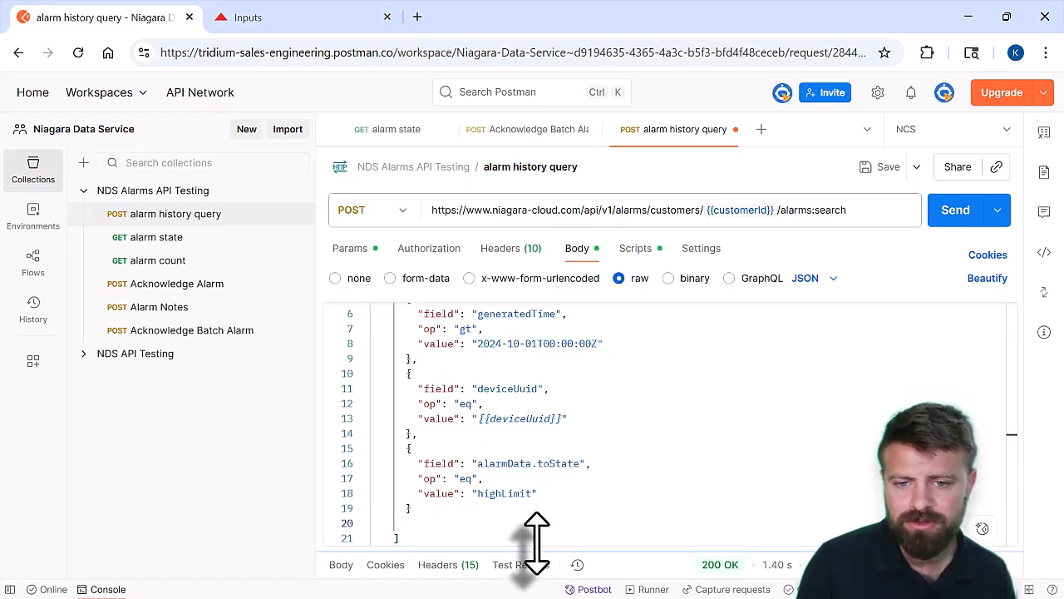
drag(477, 493, 571, 492)
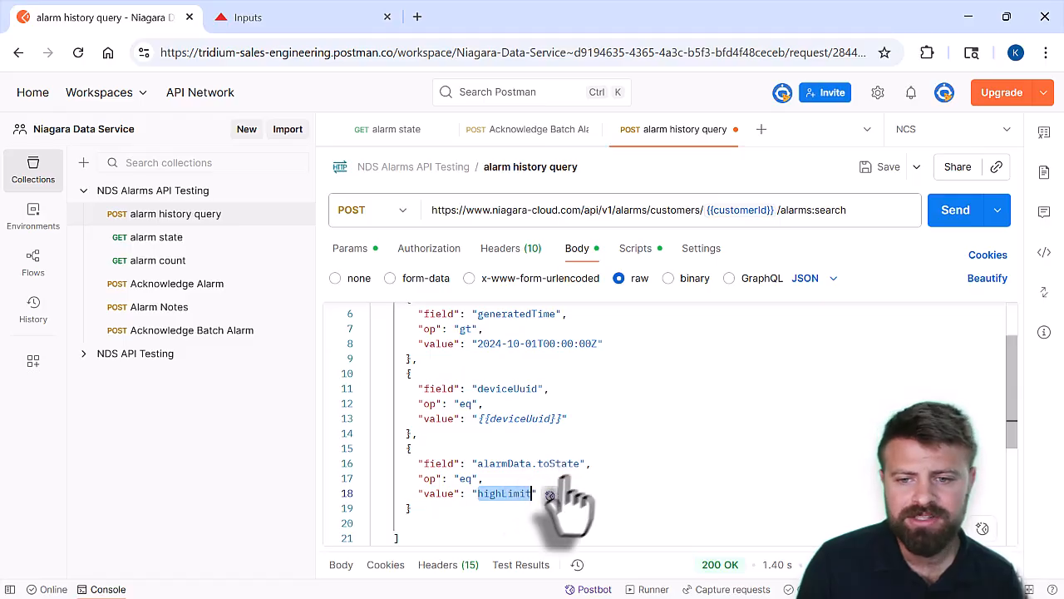
click(563, 479)
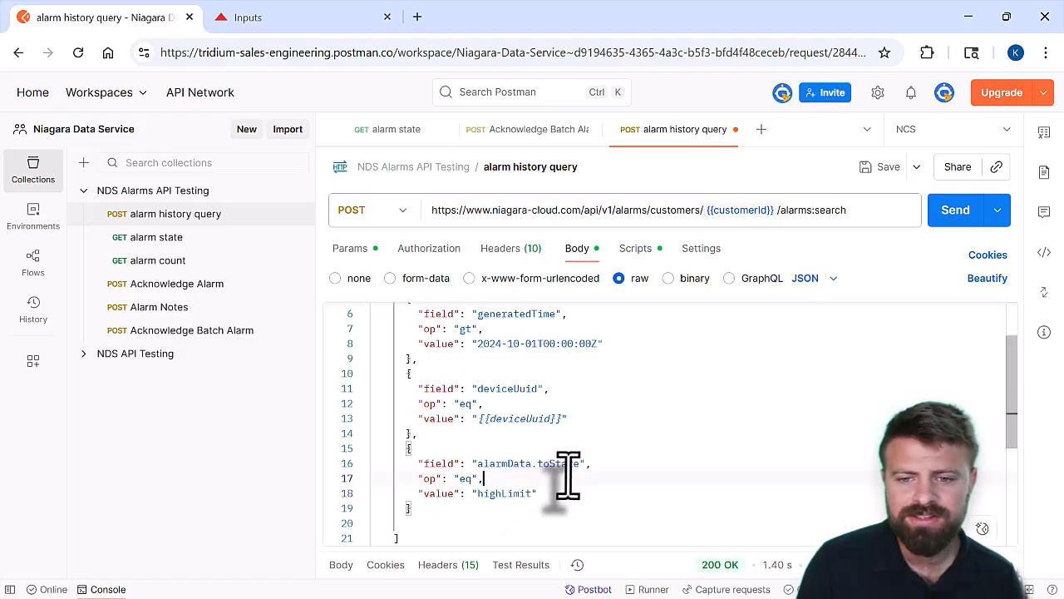
Save and send the alarm history query, and enlarge the response area
click(883, 169)
click(956, 213)
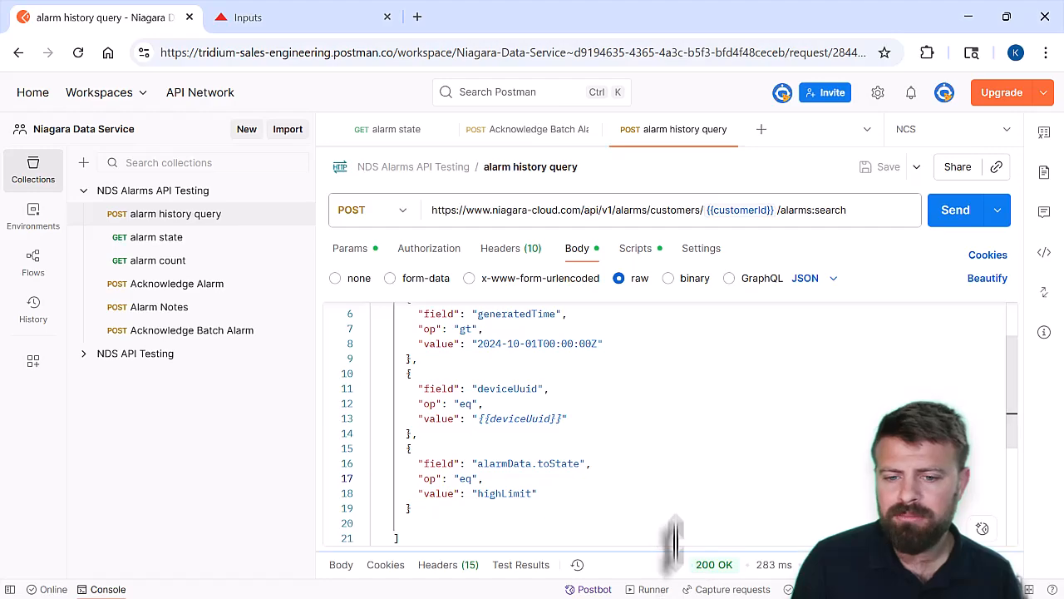
drag(677, 546, 645, 263)
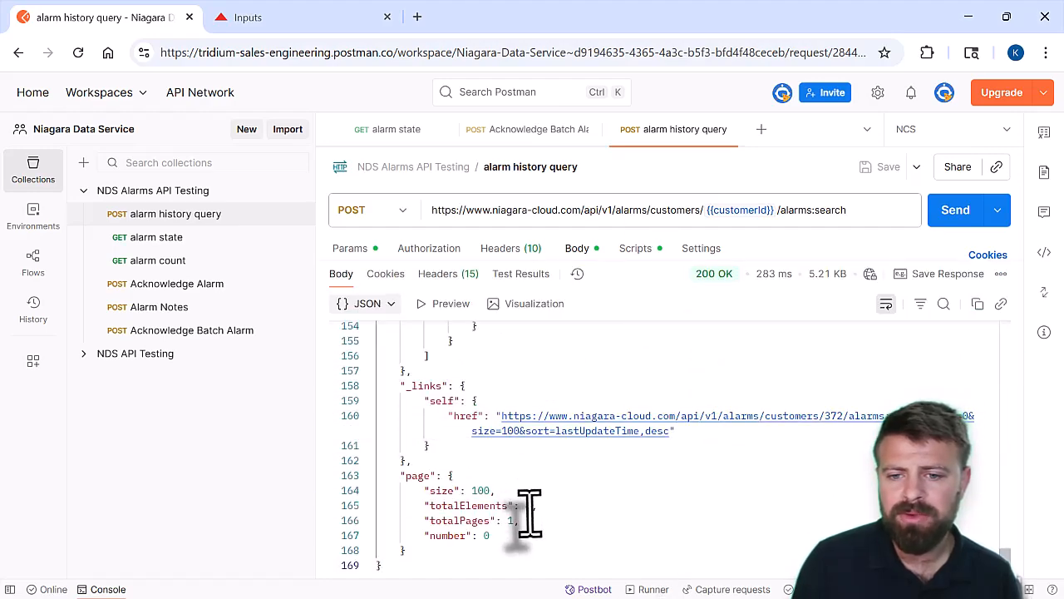
Examine each filtered alarm's source, message text, toState and high limit values in the response
scroll(529, 516, up, 6)
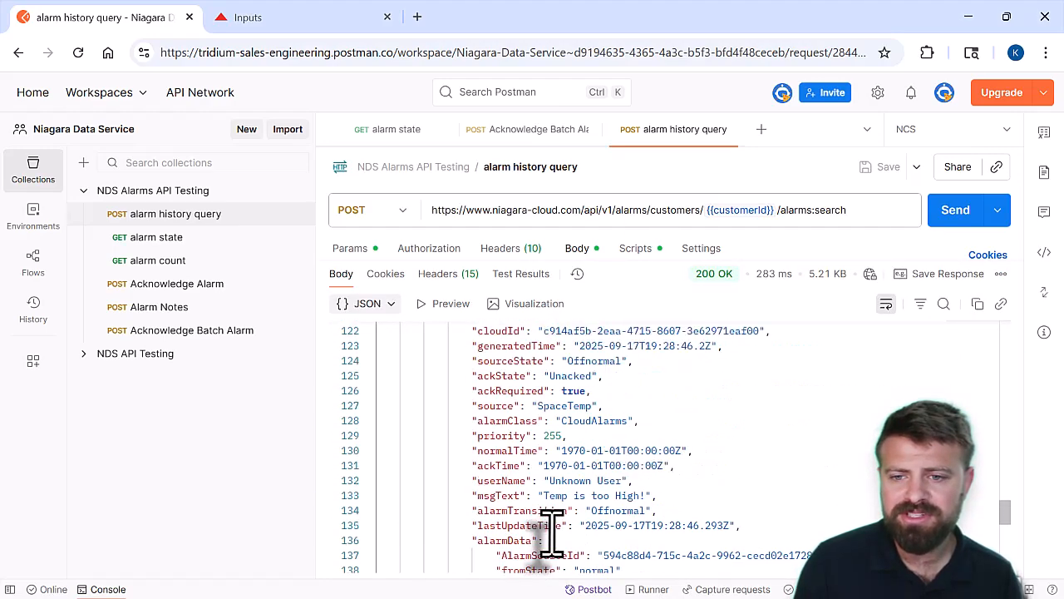
scroll(551, 532, up, 15)
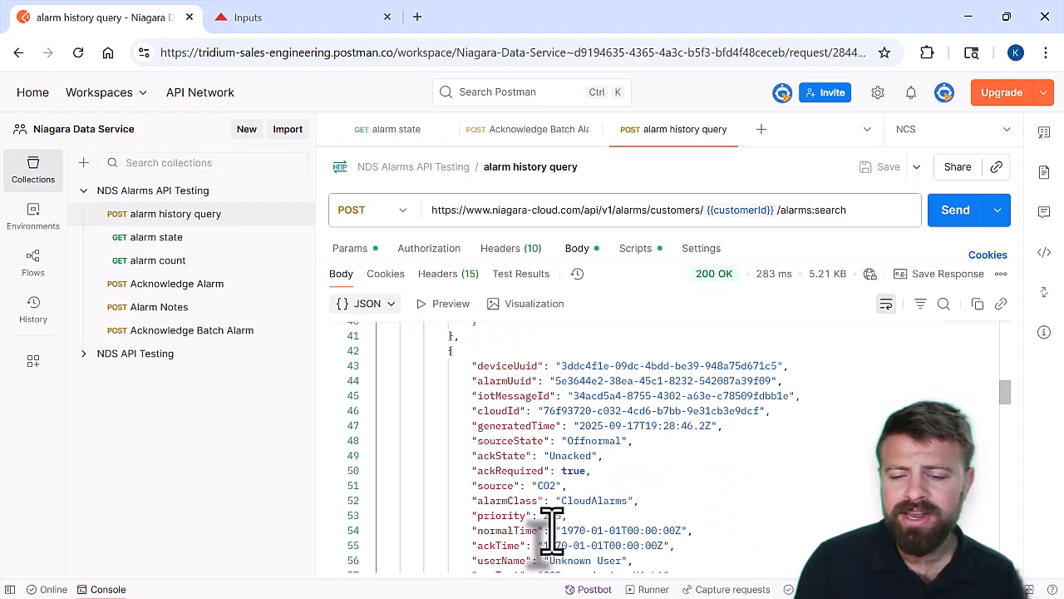
scroll(553, 499, down, 1)
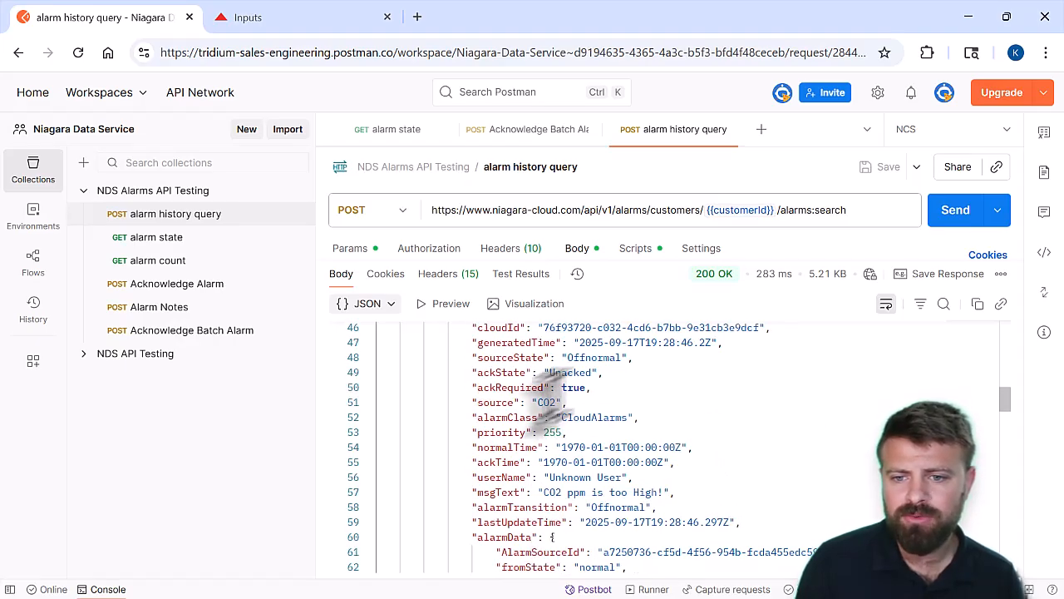
scroll(549, 408, down, 3)
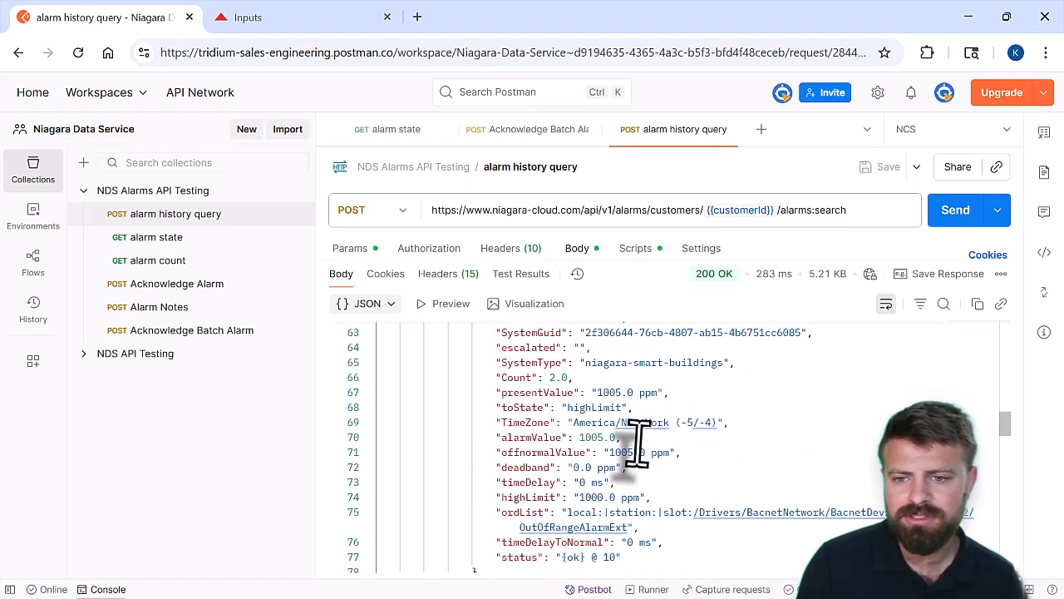
scroll(632, 453, down, 3)
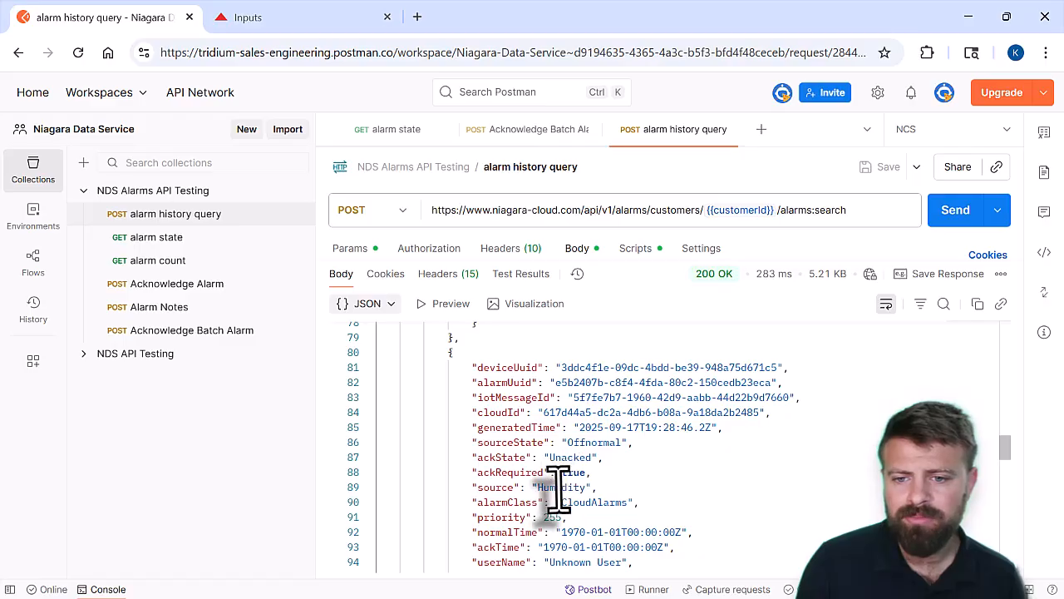
scroll(549, 499, down, 3)
scroll(585, 520, down, 4)
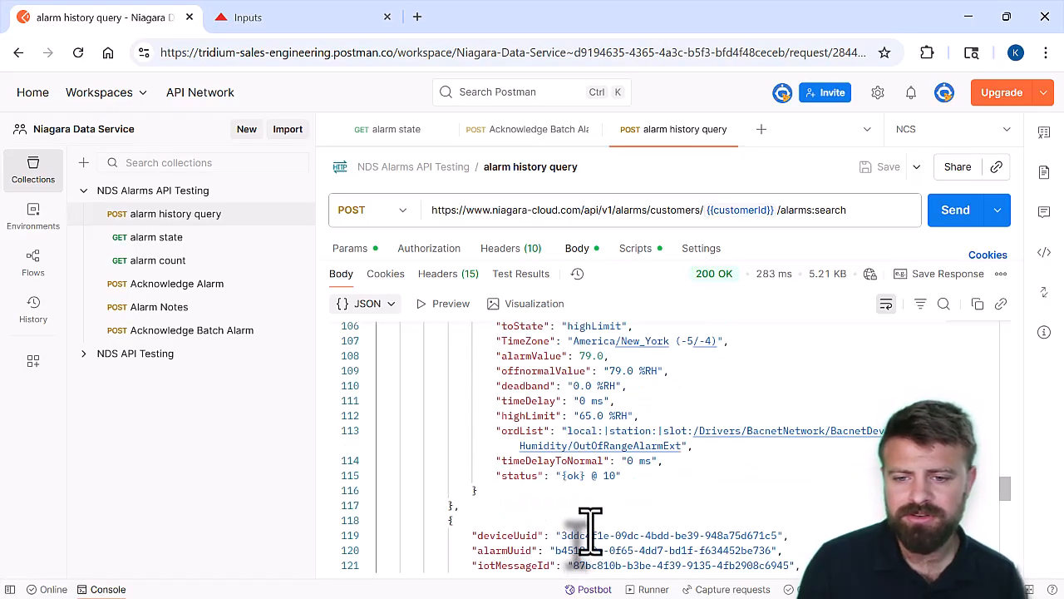
scroll(557, 503, down, 3)
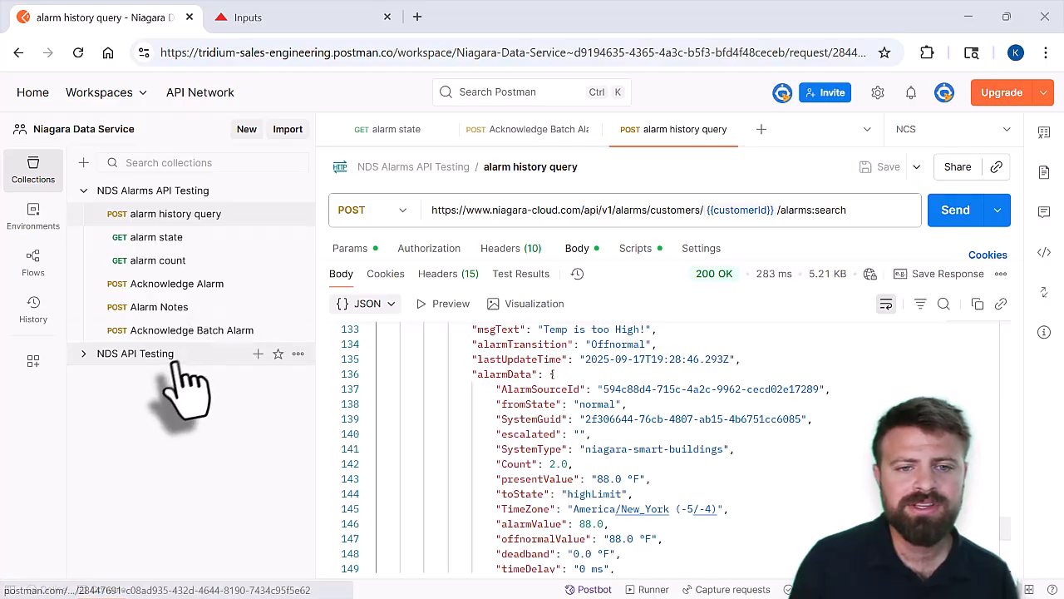
Open the alarm state request, check its customerId and deviceUuid variables, state endpoint and body, and send it
click(184, 241)
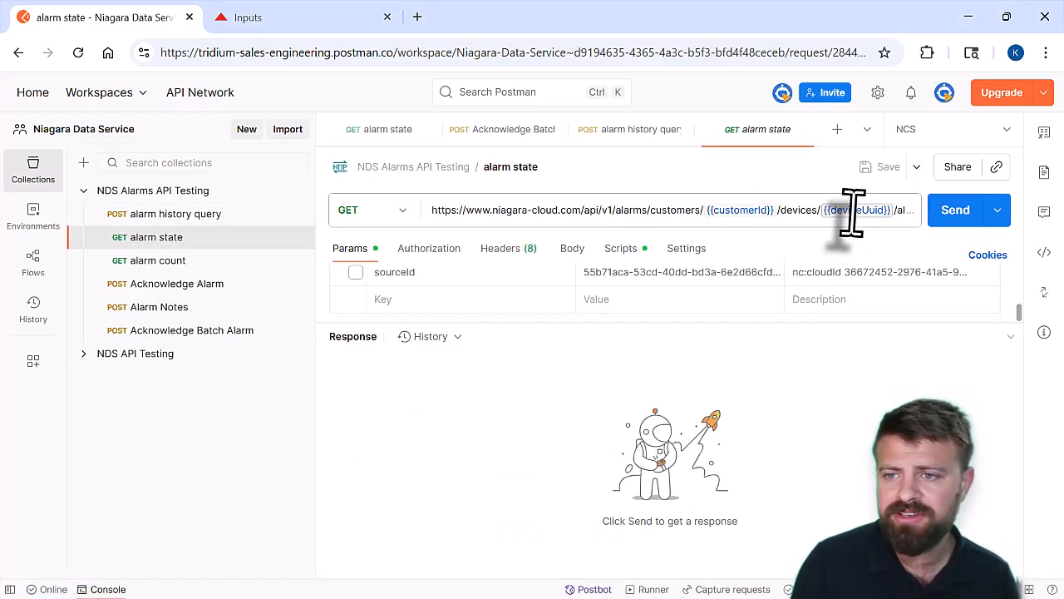
mouse_move(855, 212)
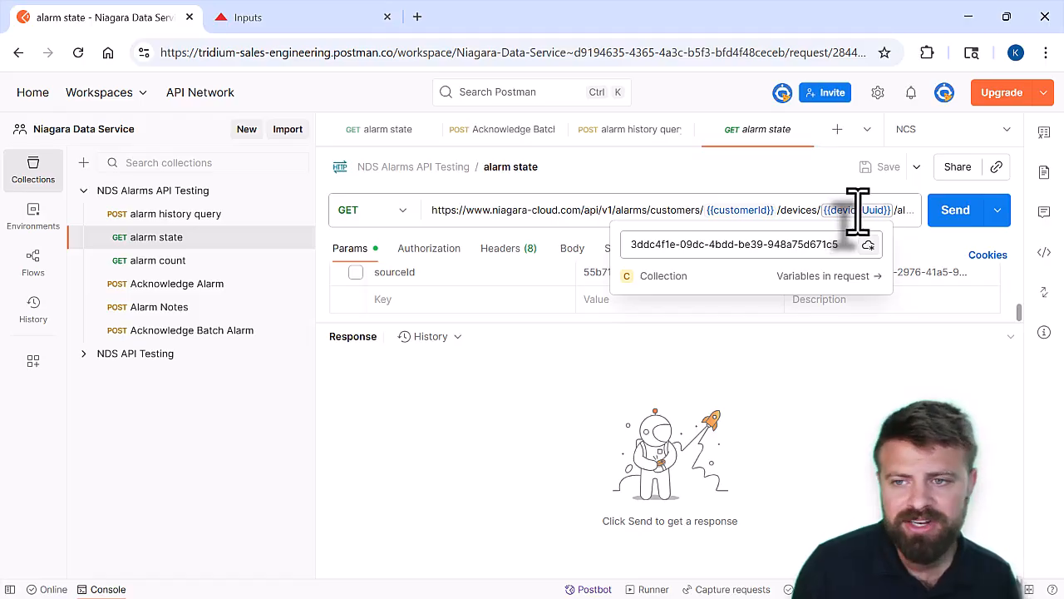
mouse_move(760, 213)
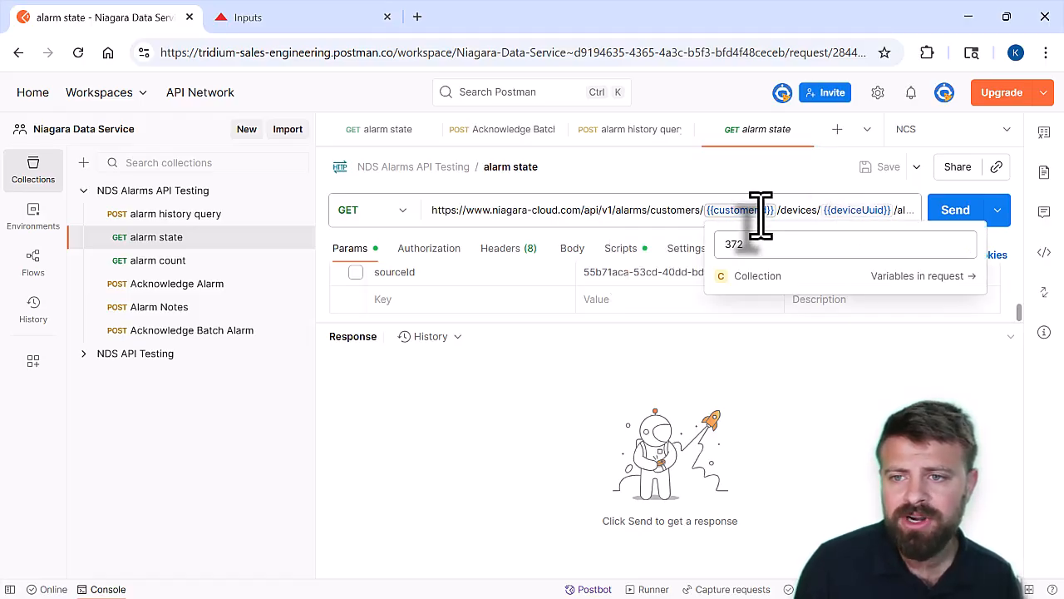
click(663, 208)
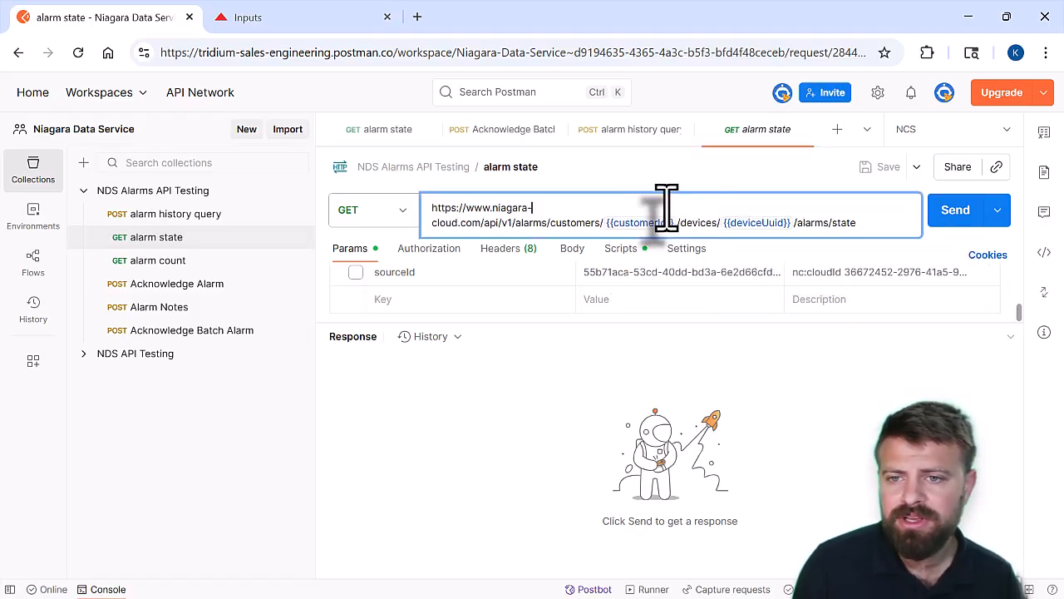
mouse_move(668, 220)
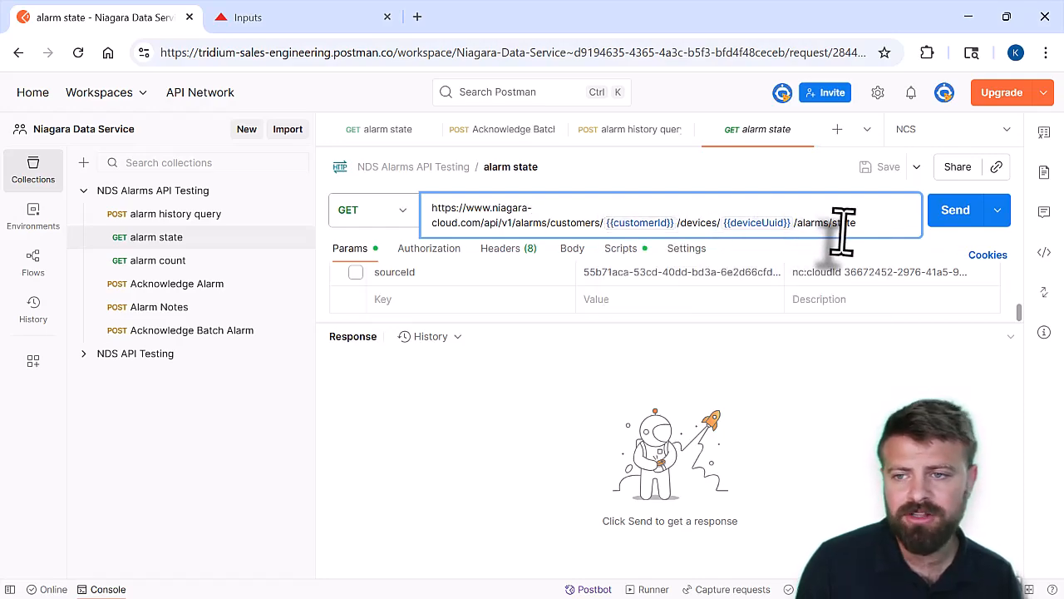
double_click(843, 223)
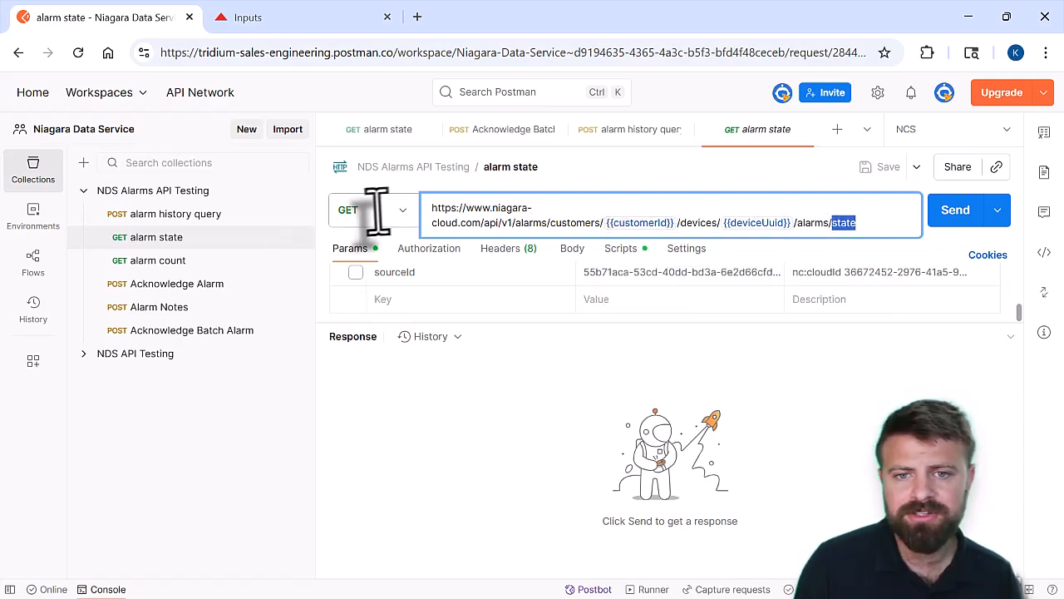
click(573, 252)
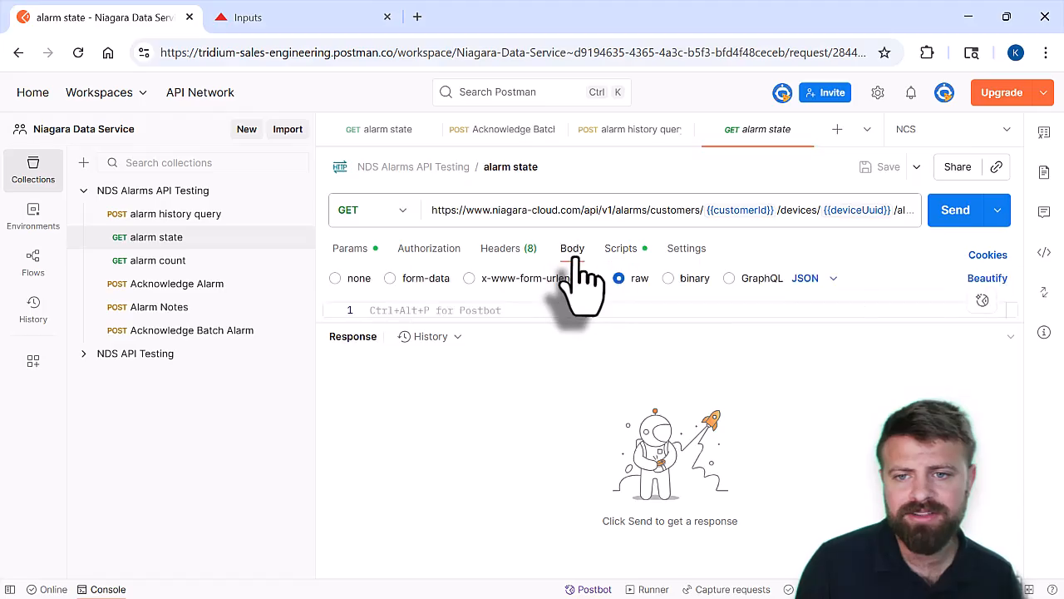
click(952, 212)
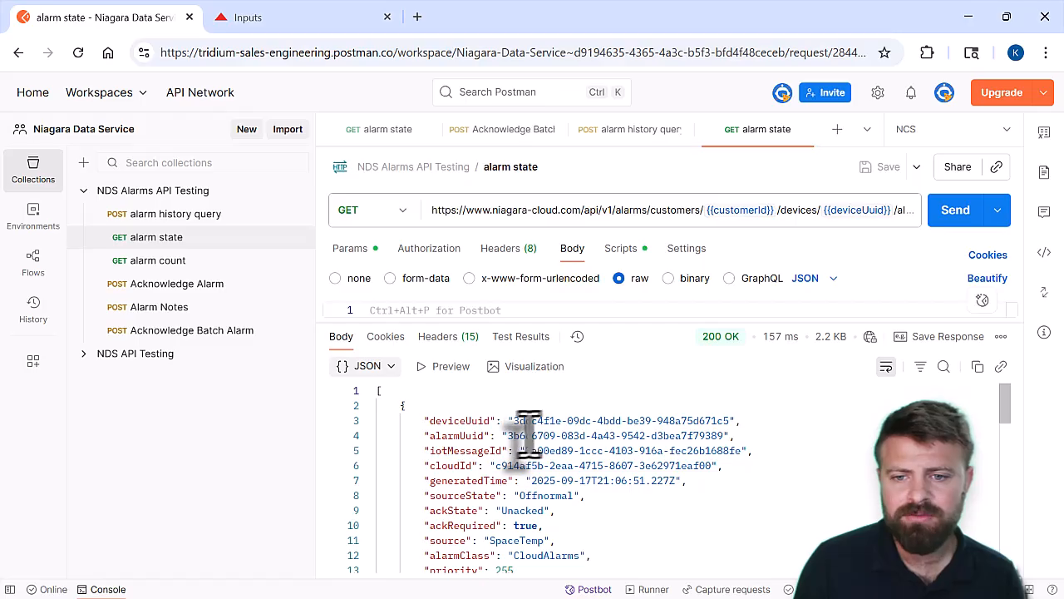
Examine the alarm state response, comparing the alarm UUID, source state, acknowledgement state, source and last update time of the alarms
drag(517, 436, 663, 435)
scroll(631, 495, down, 1)
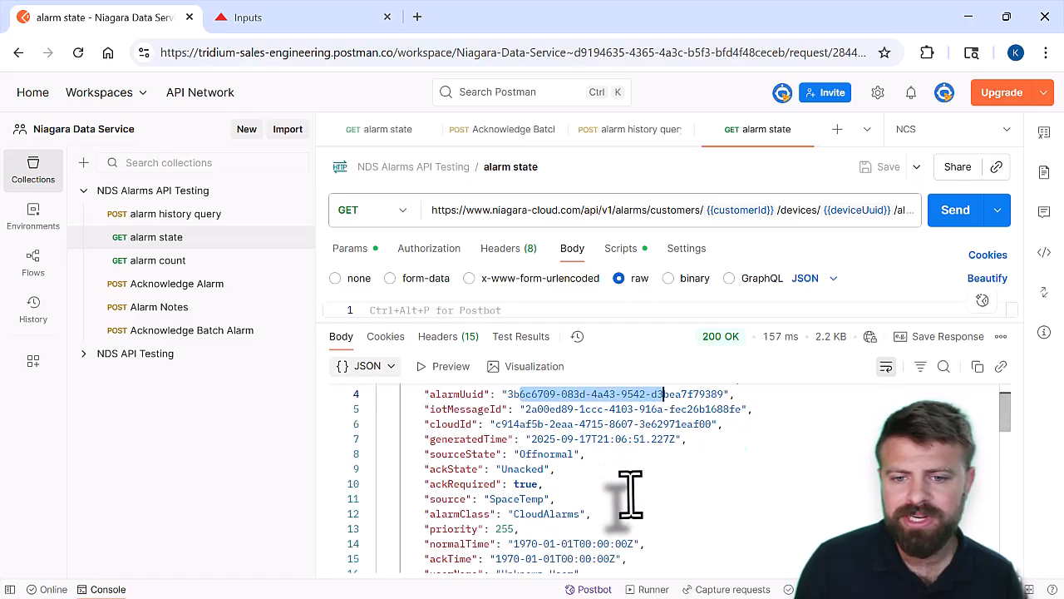
scroll(577, 511, down, 3)
scroll(577, 510, up, 2)
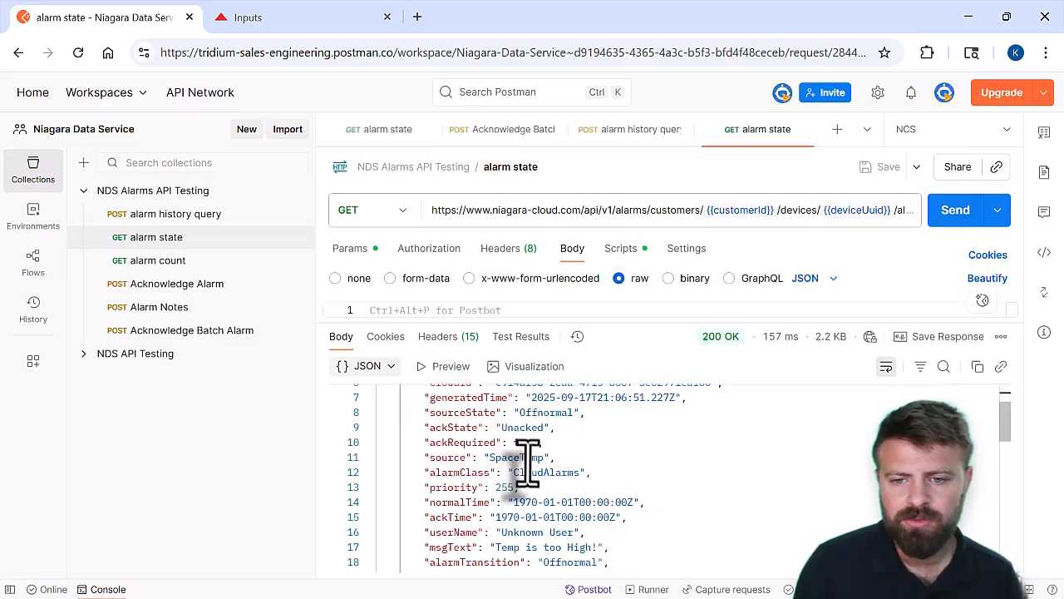
scroll(545, 532, down, 3)
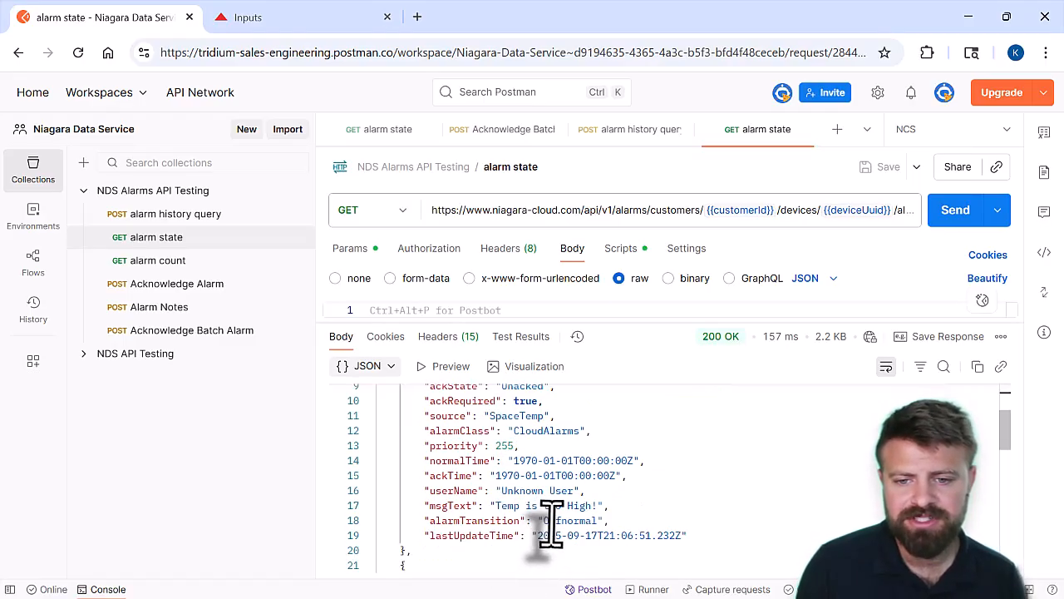
scroll(549, 518, up, 3)
scroll(551, 522, down, 5)
scroll(552, 524, down, 10)
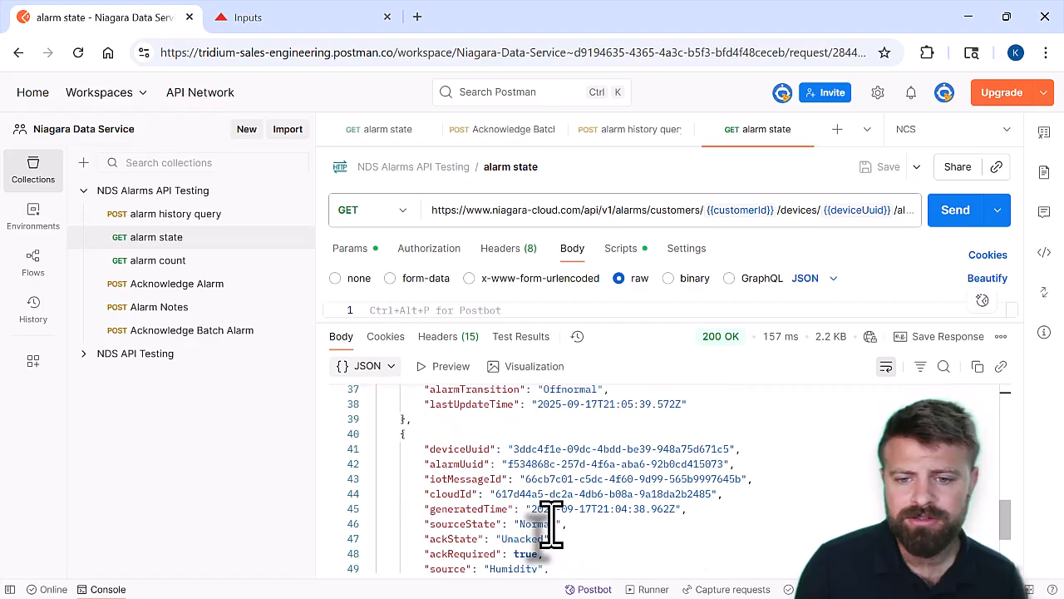
scroll(552, 524, up, 10)
scroll(552, 524, up, 5)
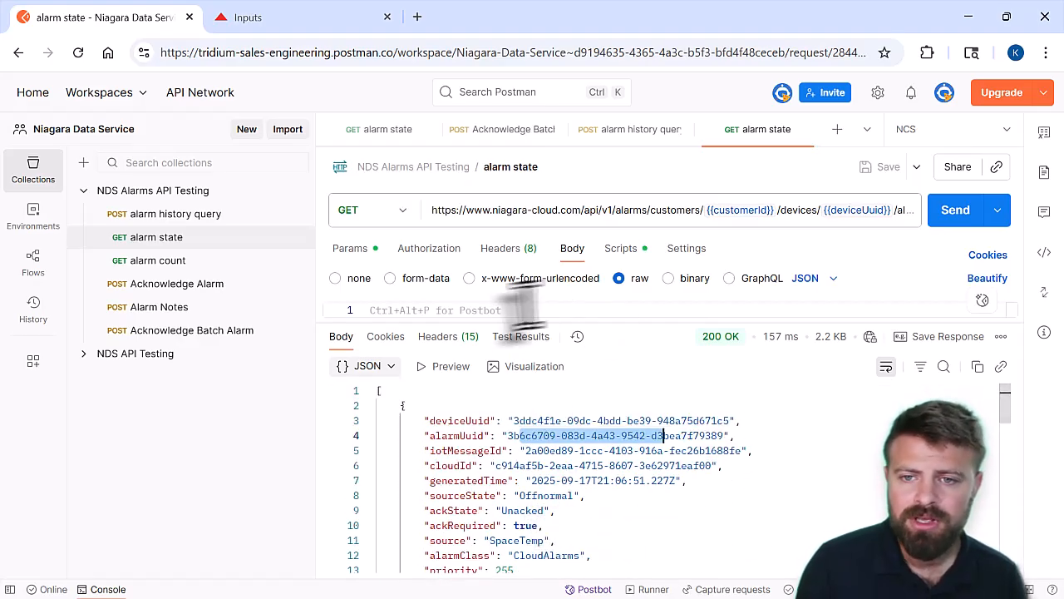
Open the alarm count request, check its full endpoint URL, send it and slightly enlarge the response area
click(177, 266)
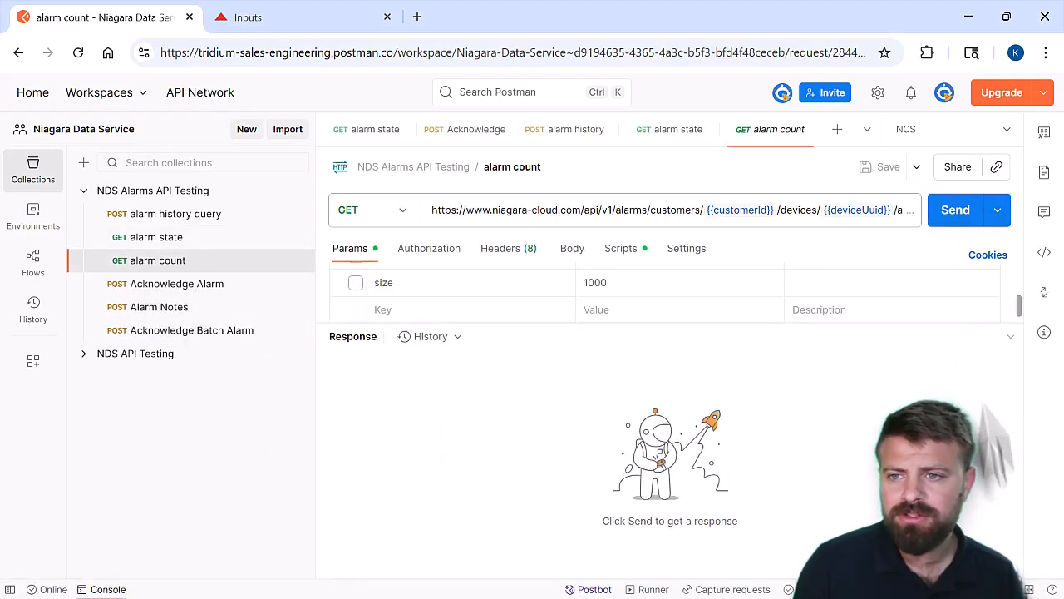
click(869, 213)
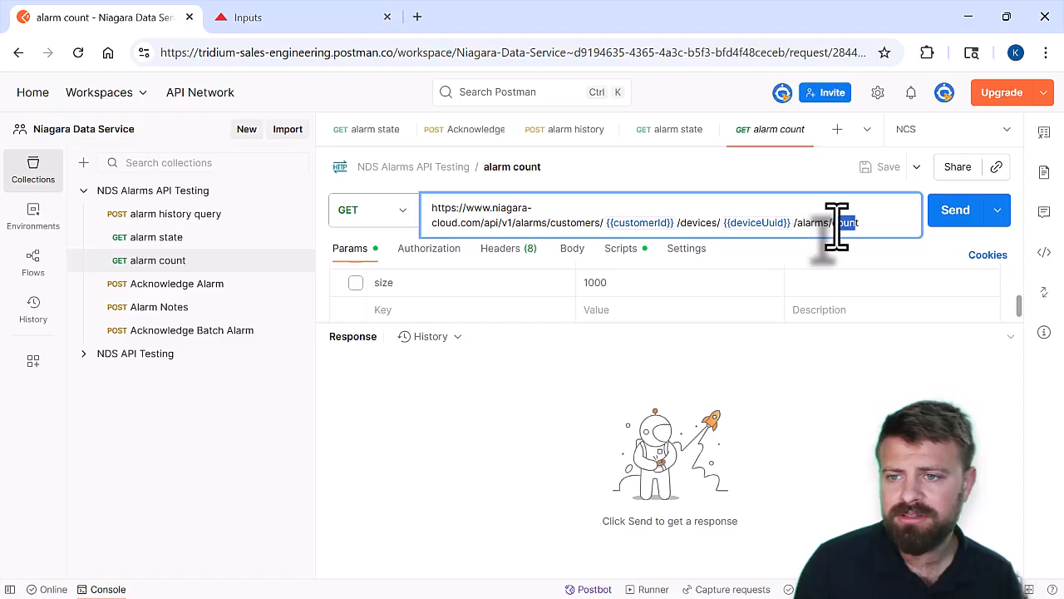
click(956, 211)
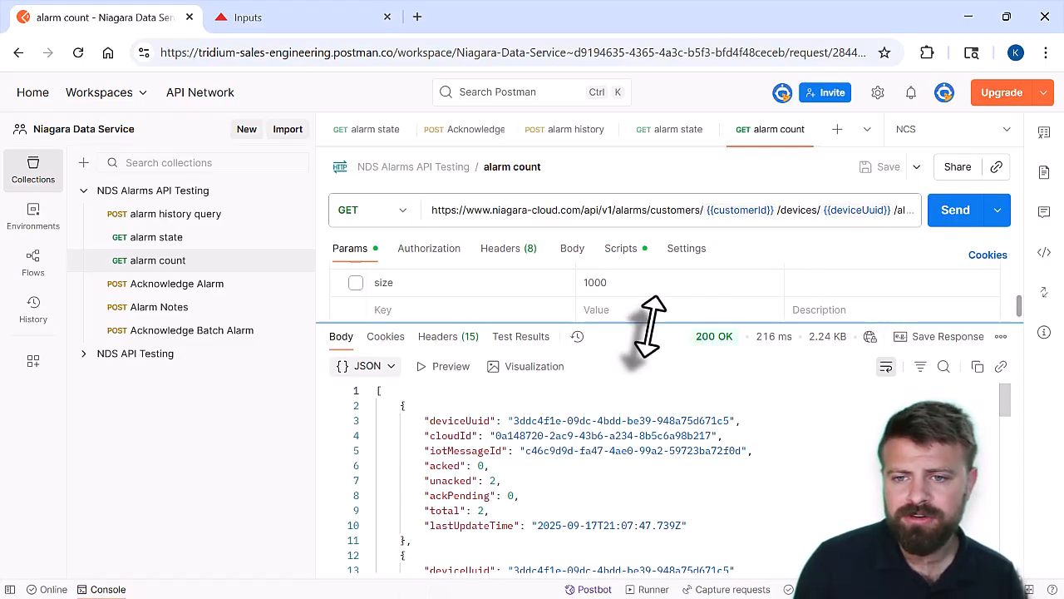
drag(650, 328, 638, 321)
Examine the alarm count response, comparing the acked, unacked, ackPending and total values for each cloudId
scroll(615, 465, down, 1)
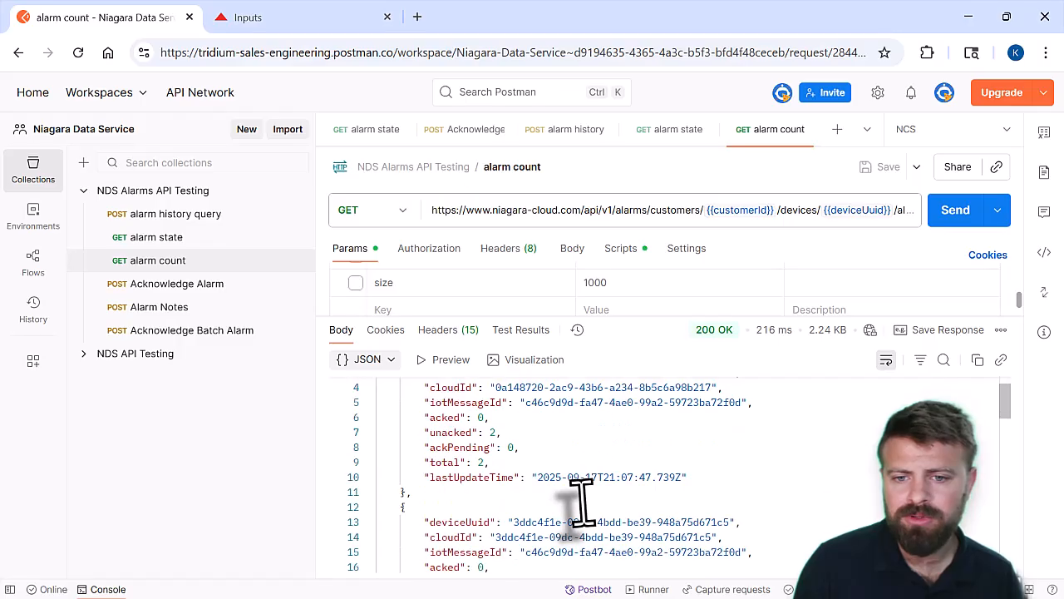
scroll(582, 503, up, 1)
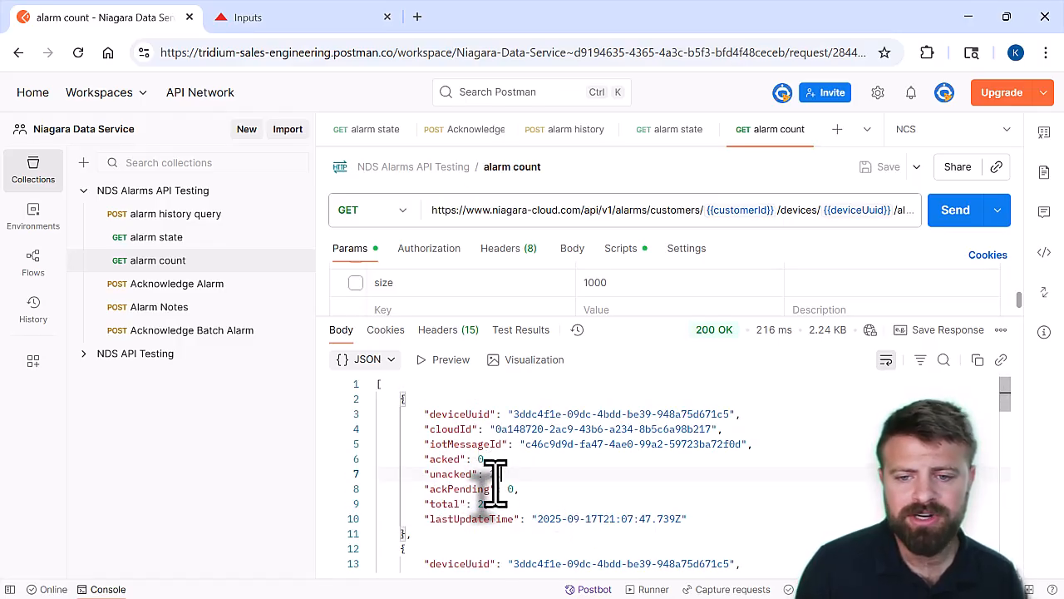
scroll(515, 505, down, 2)
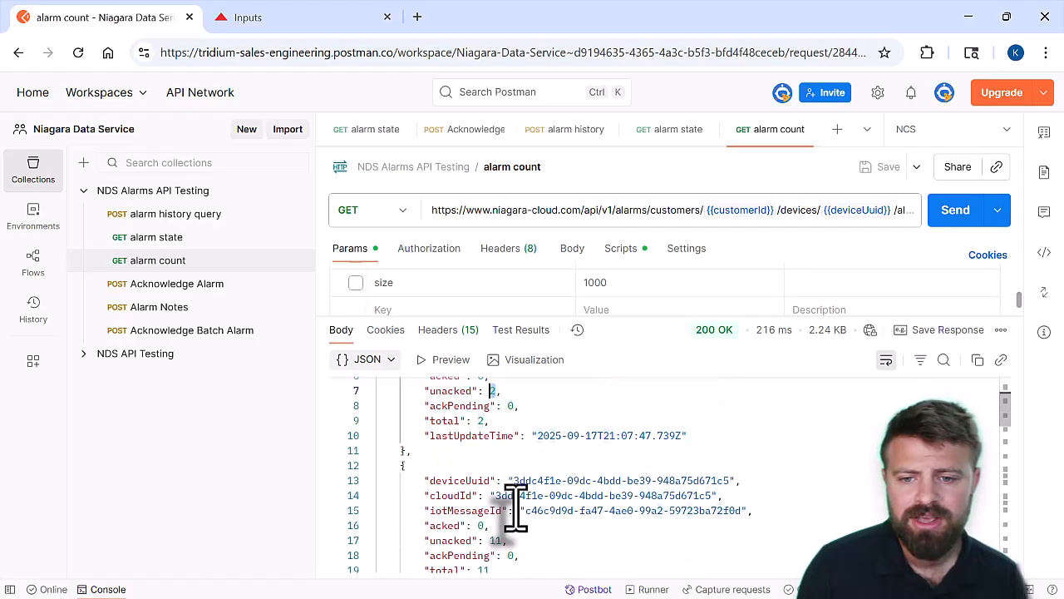
scroll(516, 499, up, 2)
scroll(515, 482, down, 1)
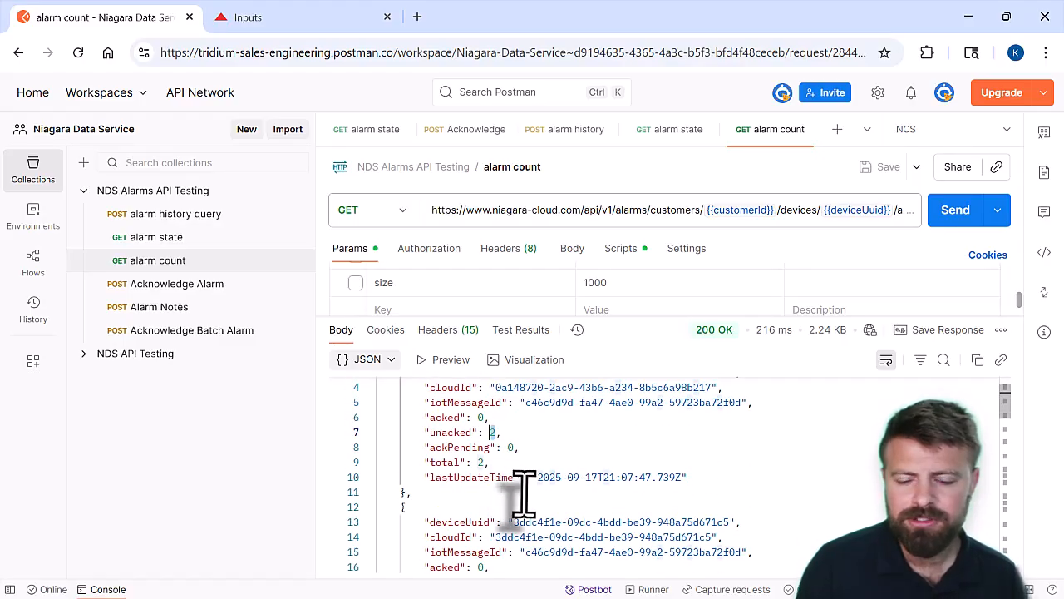
scroll(522, 487, down, 2)
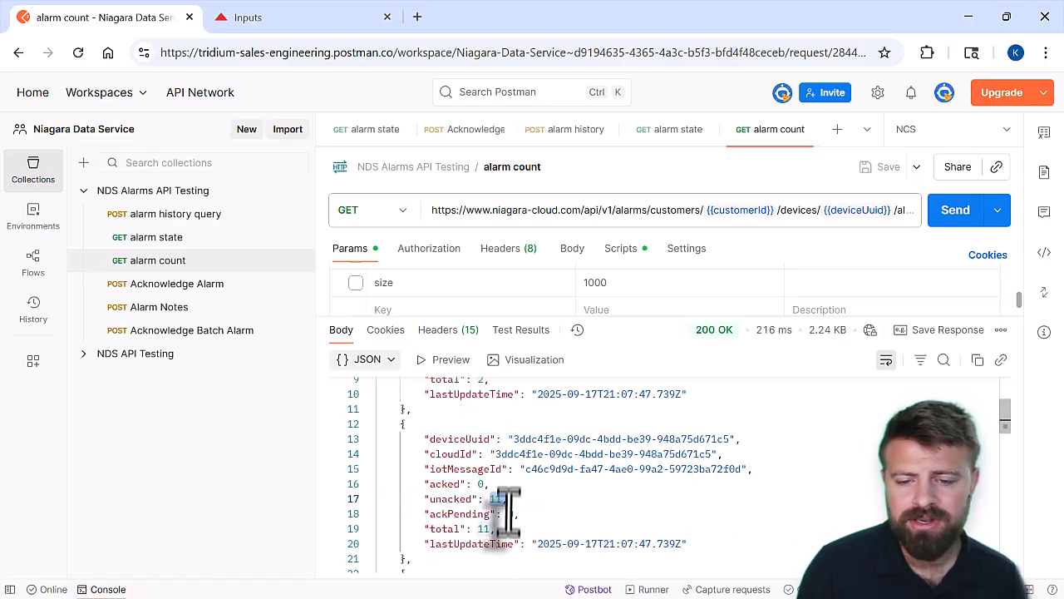
scroll(504, 524, down, 8)
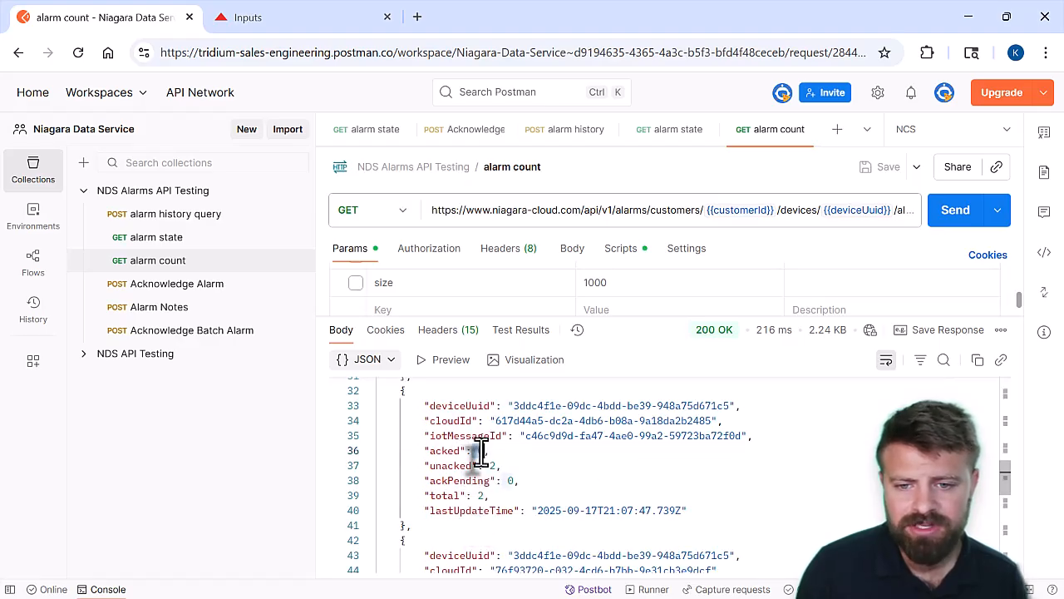
scroll(497, 474, down, 7)
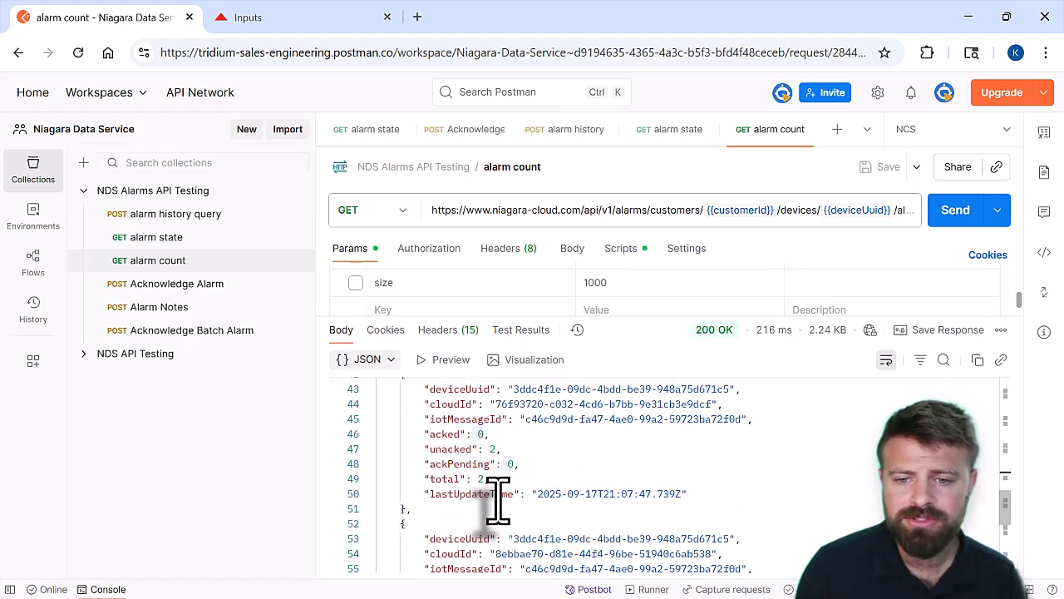
scroll(499, 503, down, 1)
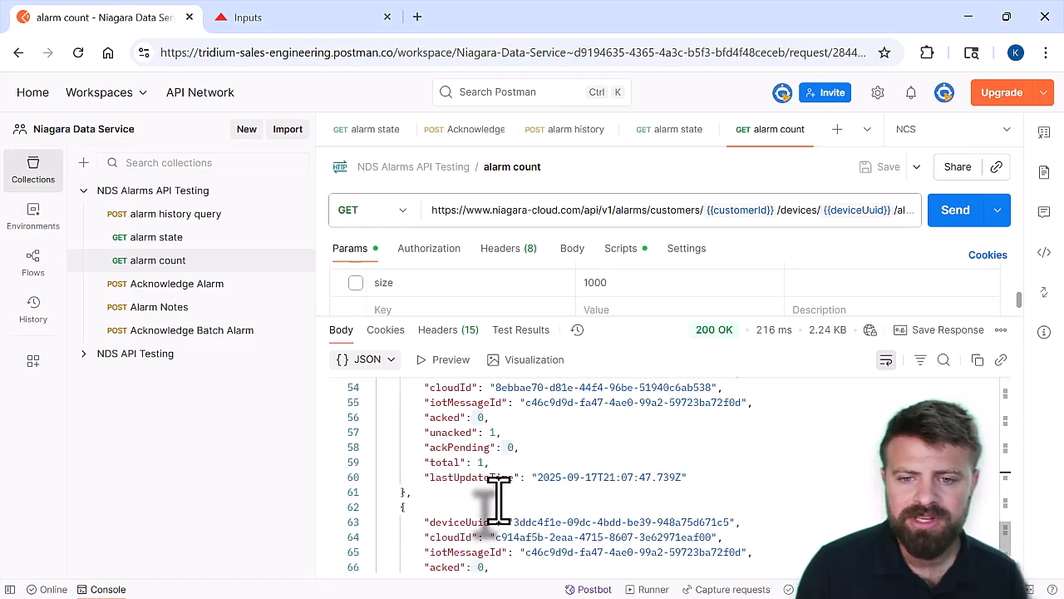
scroll(499, 503, up, 1)
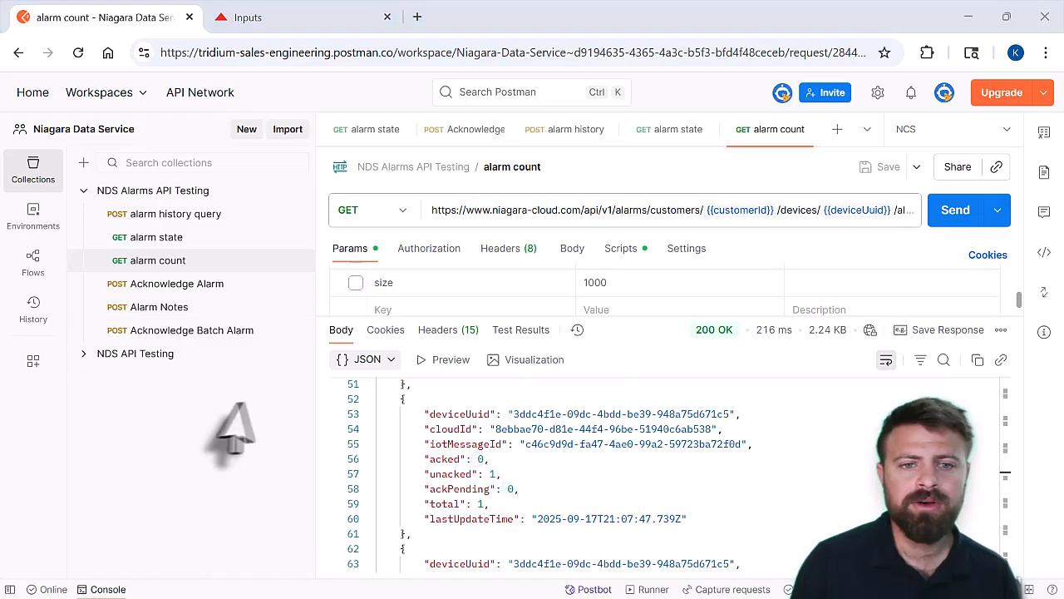
Open the NDS Control API support page in the Niagara documentation, follow its Swagger link and review the alarm acknowledgement and note endpoints
click(293, 15)
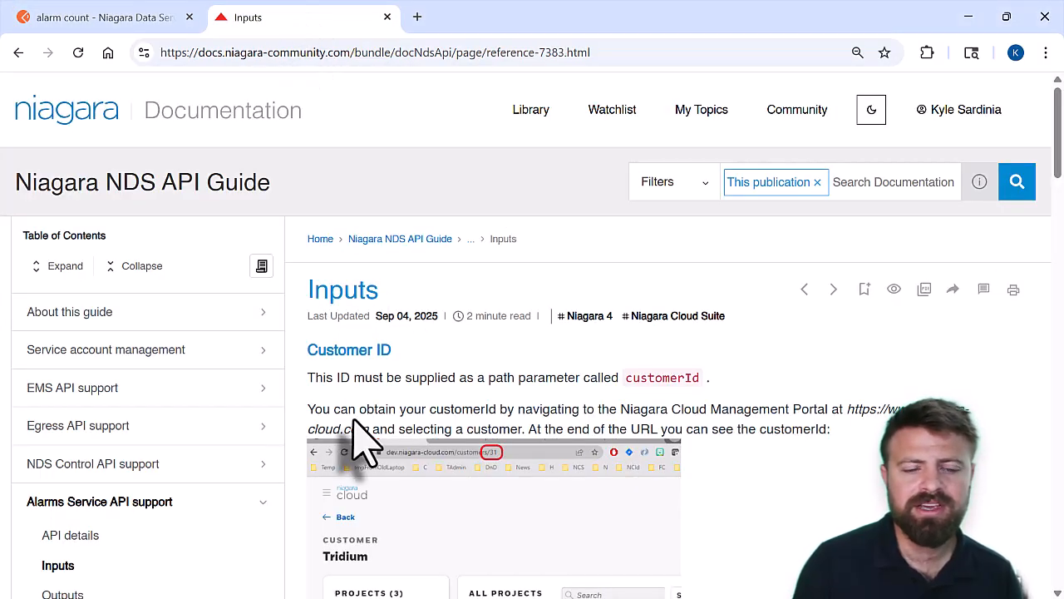
click(96, 468)
scroll(738, 382, down, 2)
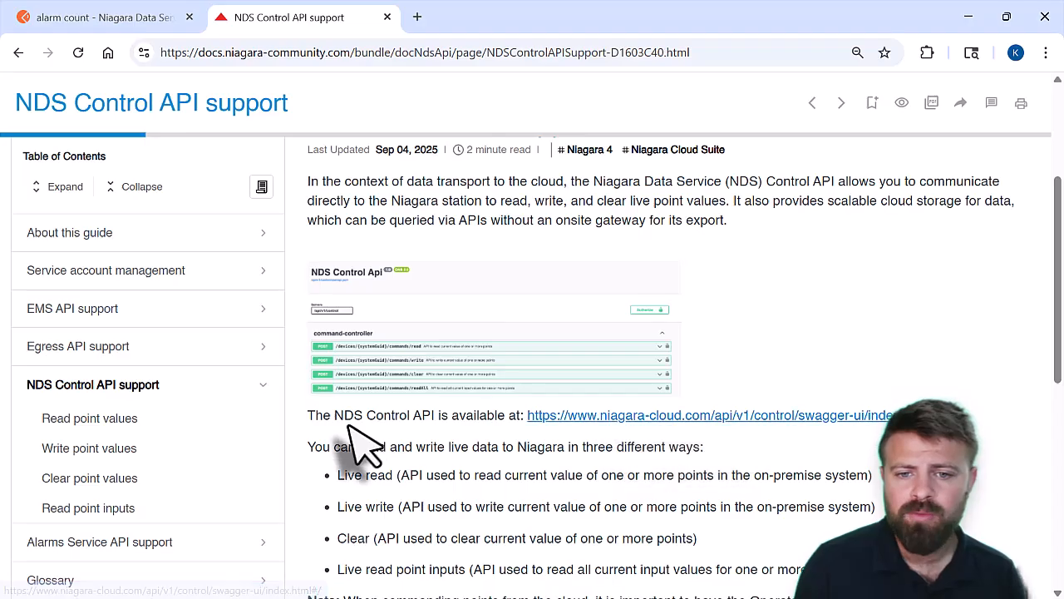
click(554, 418)
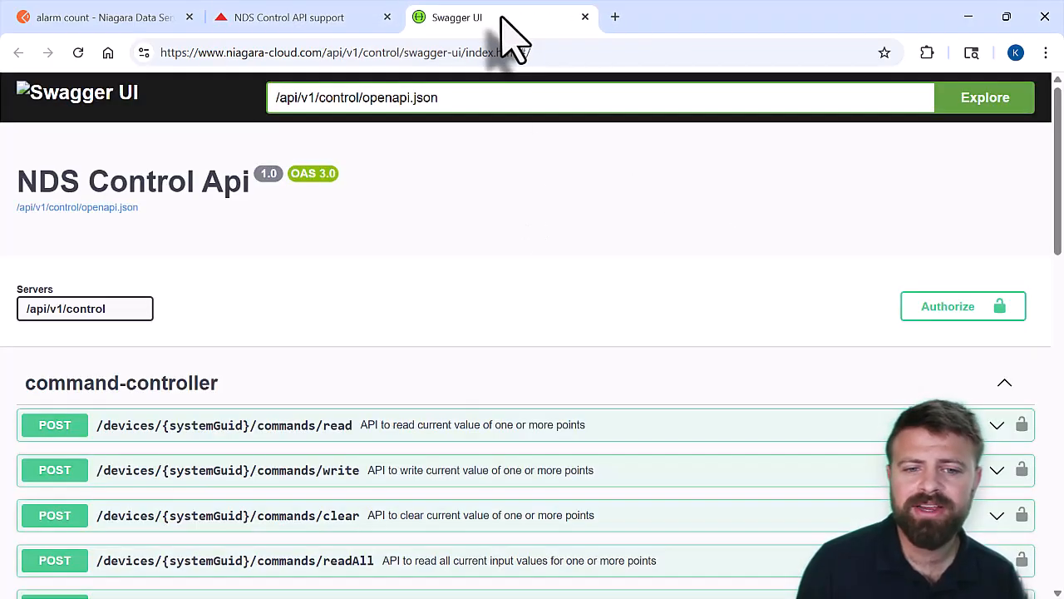
scroll(463, 392, down, 4)
scroll(454, 400, up, 2)
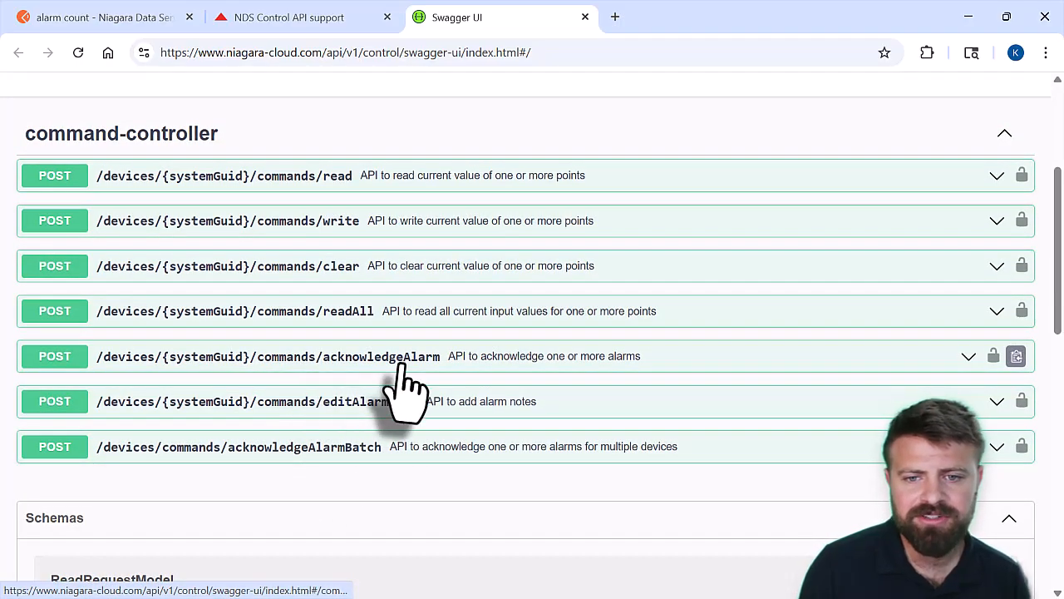
scroll(342, 456, up, 1)
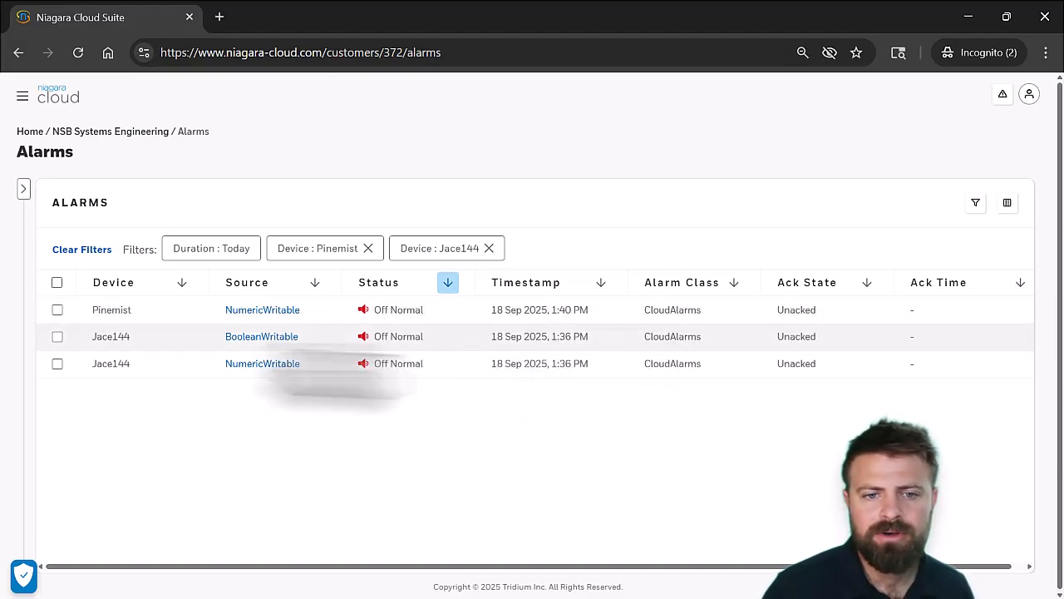
Open the details of Jace144's NumericWritable alarm in Niagara Cloud, check its acknowledgement information and copy its UUID
click(277, 366)
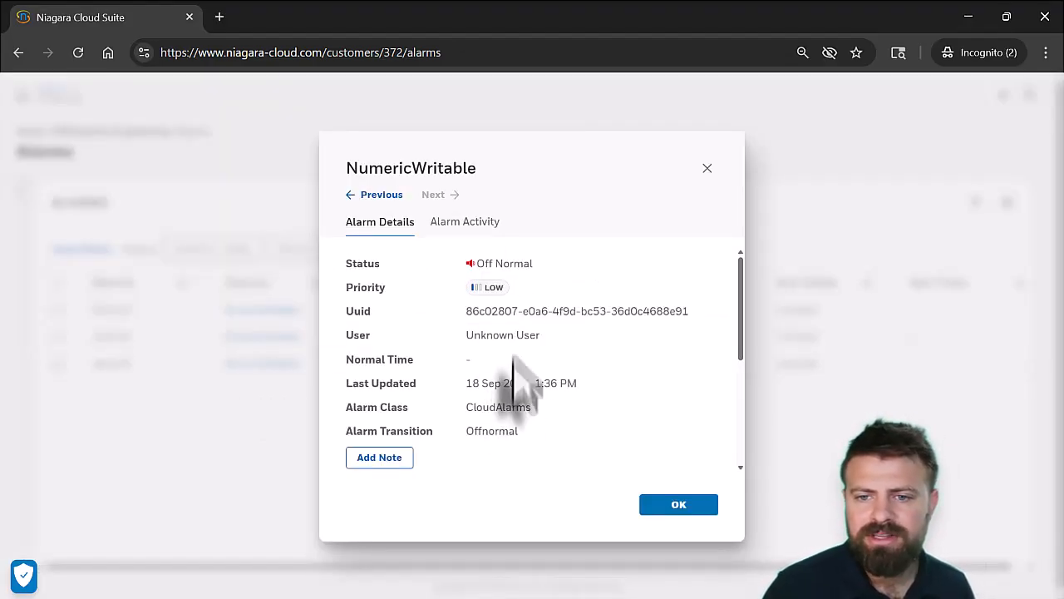
scroll(510, 428, down, 5)
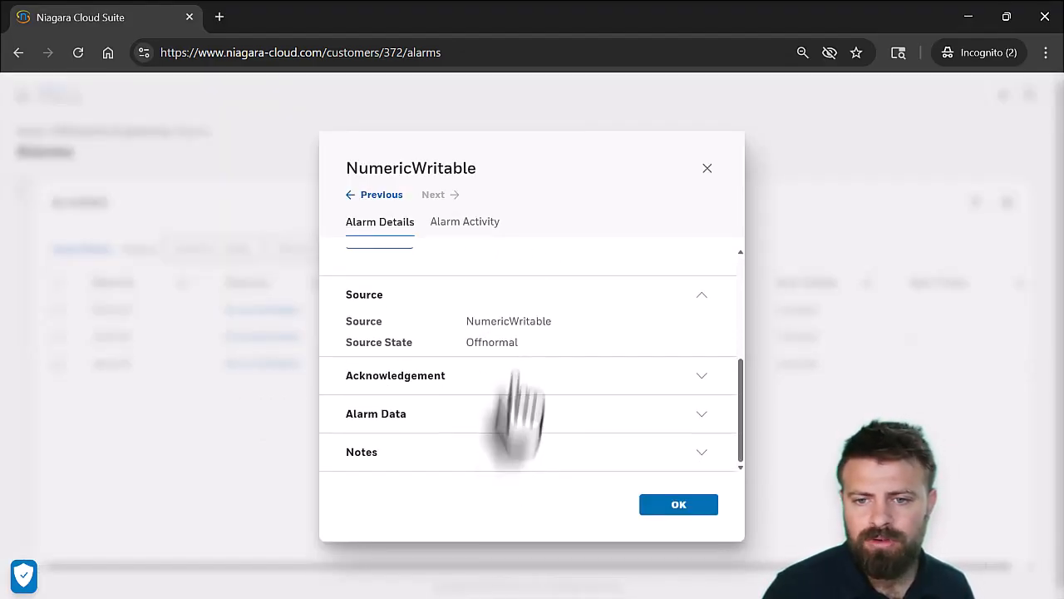
click(522, 376)
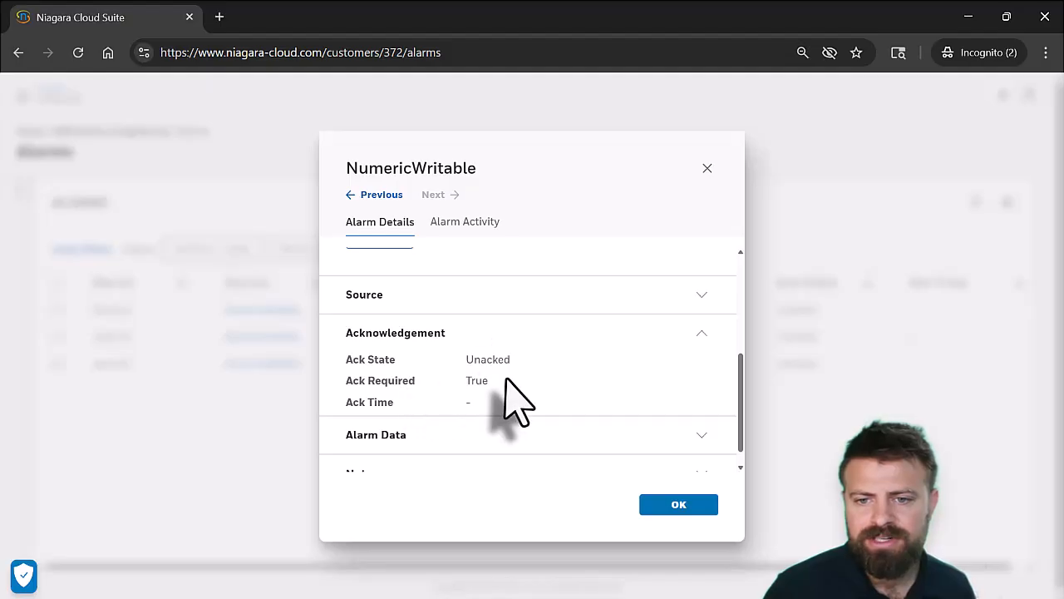
scroll(514, 395, up, 5)
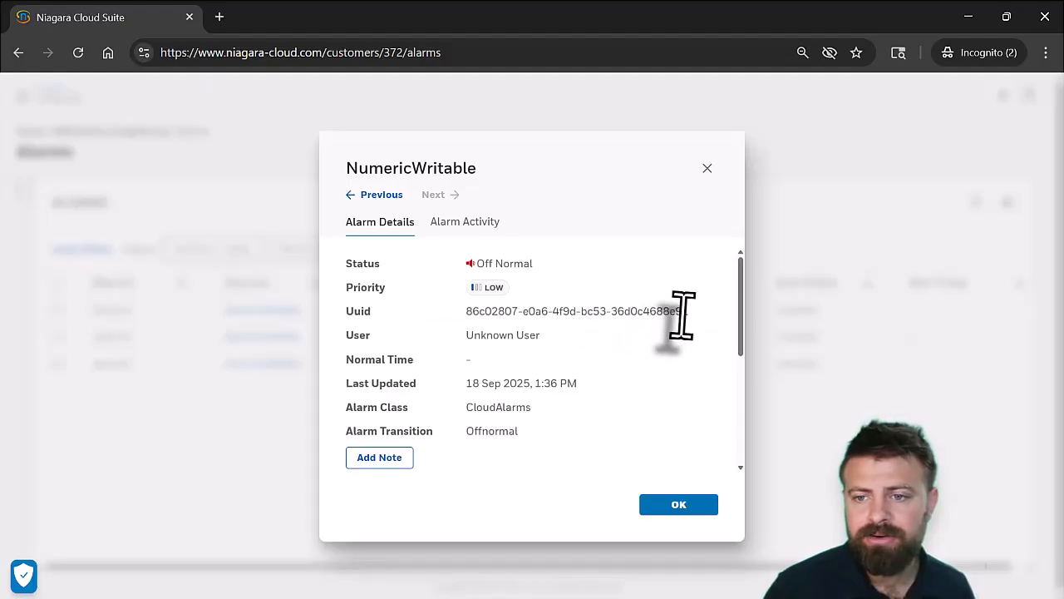
triple_click(689, 313)
key(ctrl+c)
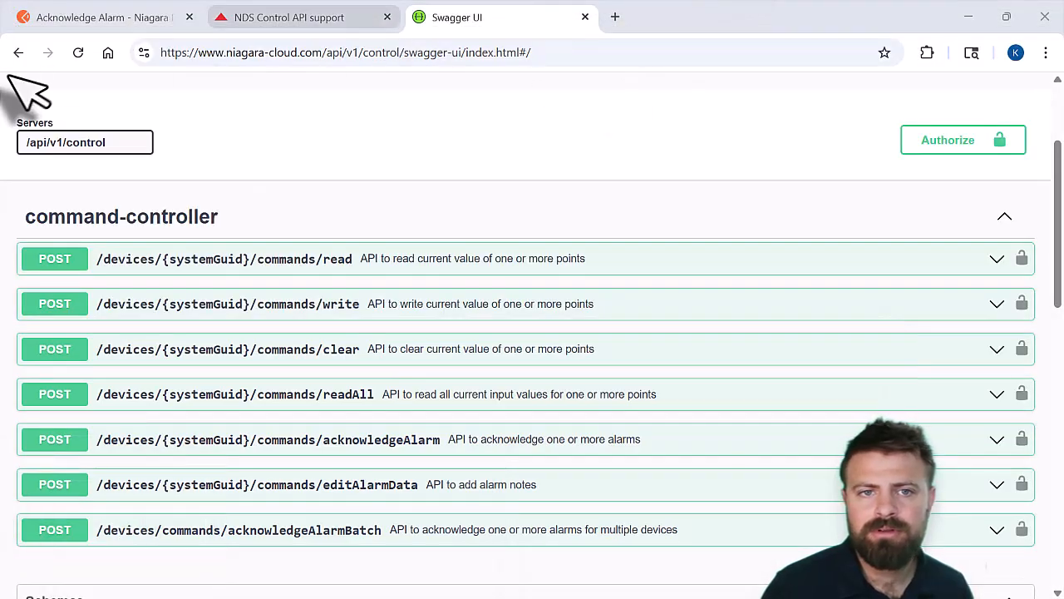
Switch to Postman and replace the UUID in the Acknowledge Alarm request's alarmUuids with 86c02807-e0a6-4f9d-bc53-36d0c4688e91
click(104, 15)
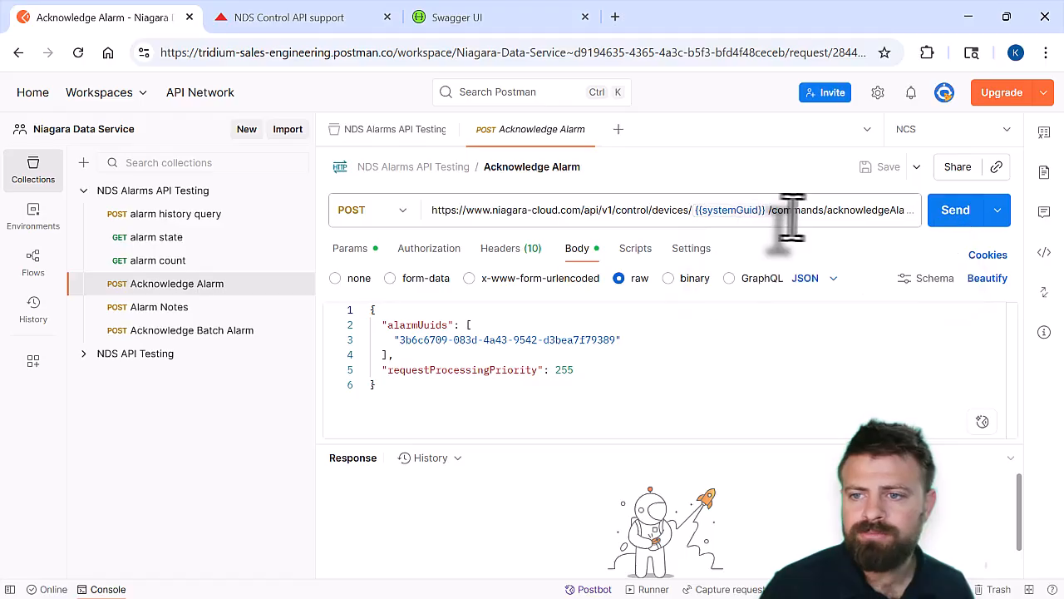
mouse_move(744, 205)
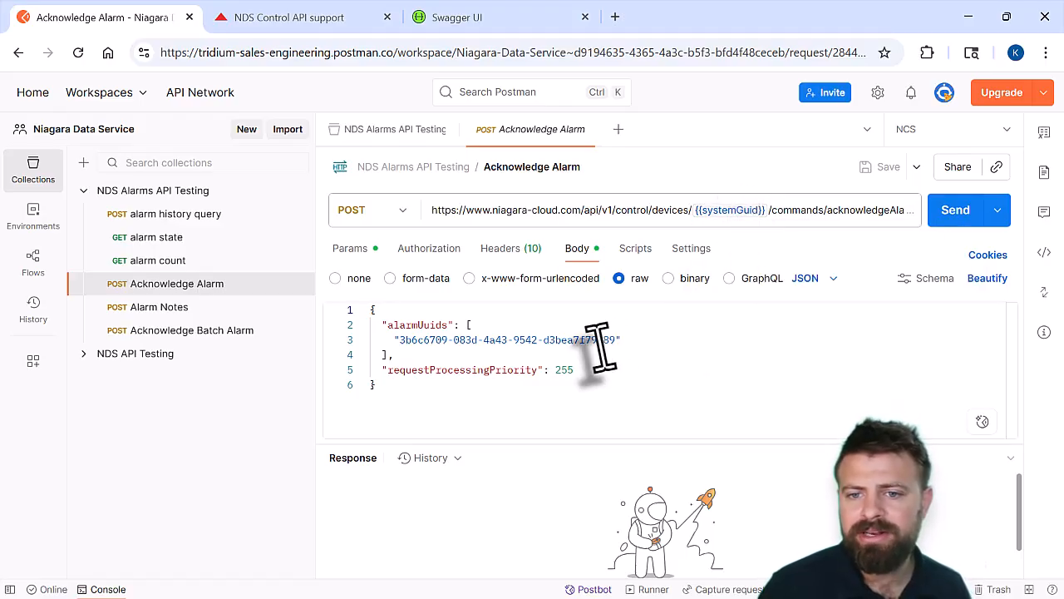
drag(618, 339, 395, 345)
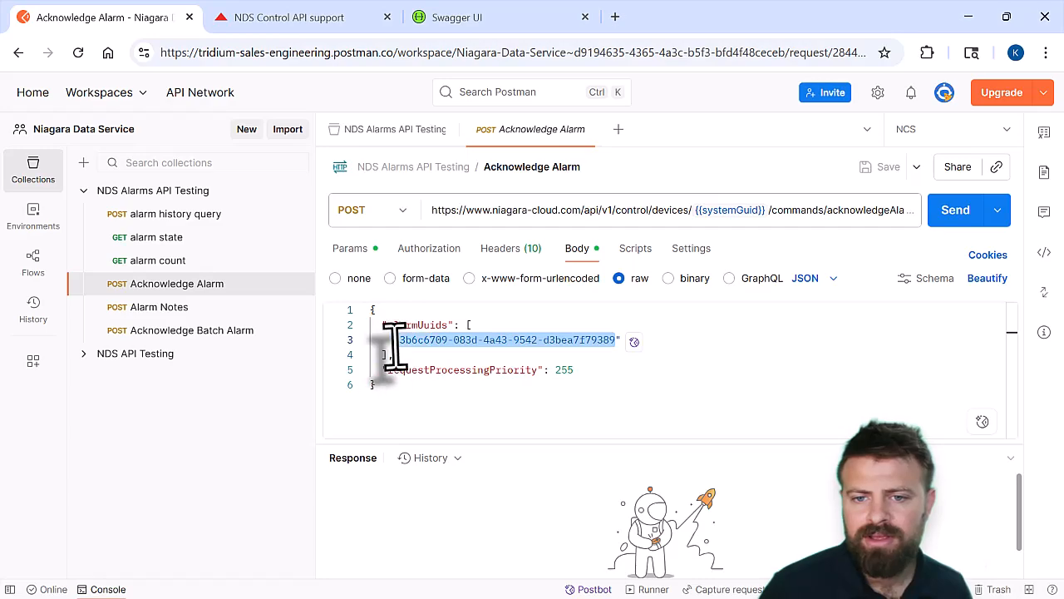
key(ctrl+v)
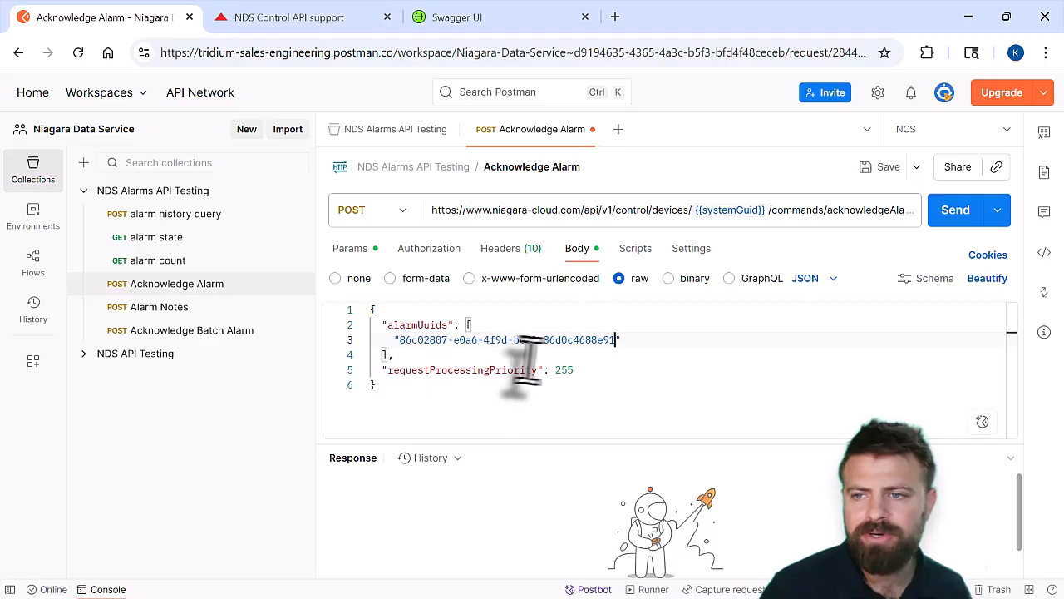
Save and send the Acknowledge Alarm request, and enlarge the response area to read the acknowledgement details
click(865, 170)
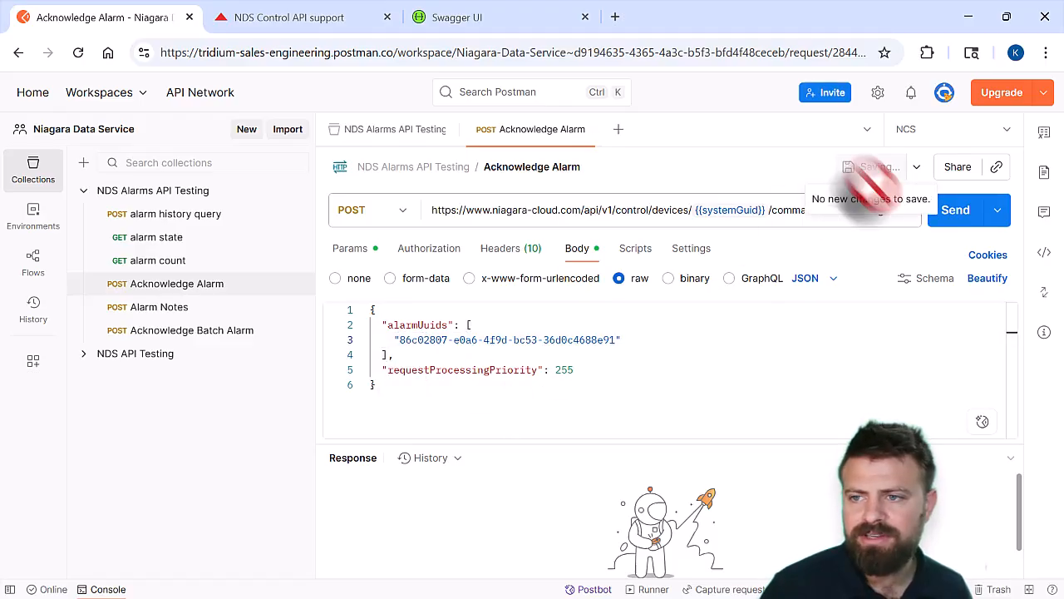
click(955, 212)
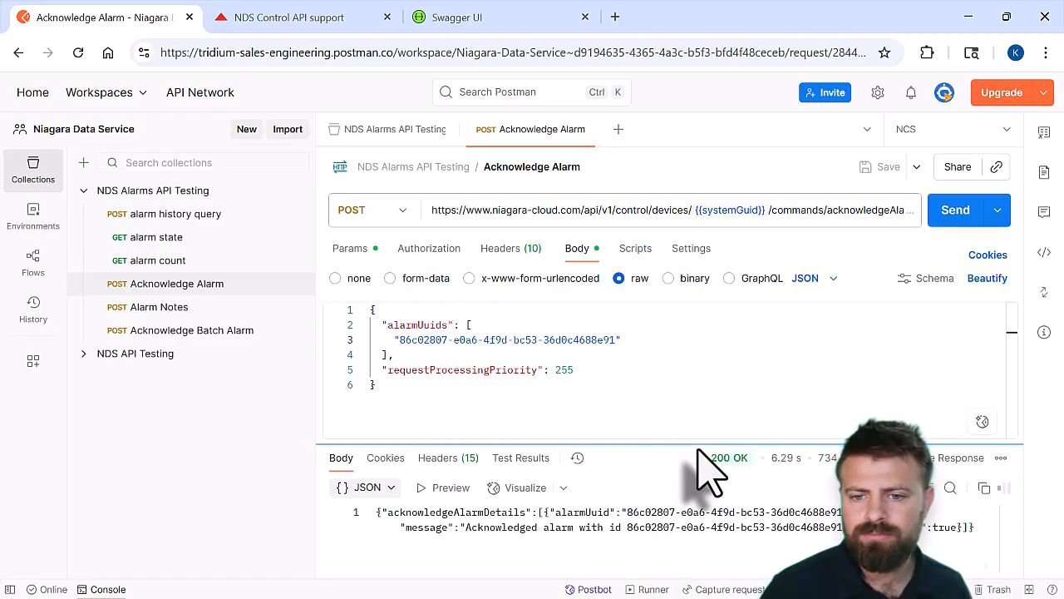
drag(705, 447, 690, 356)
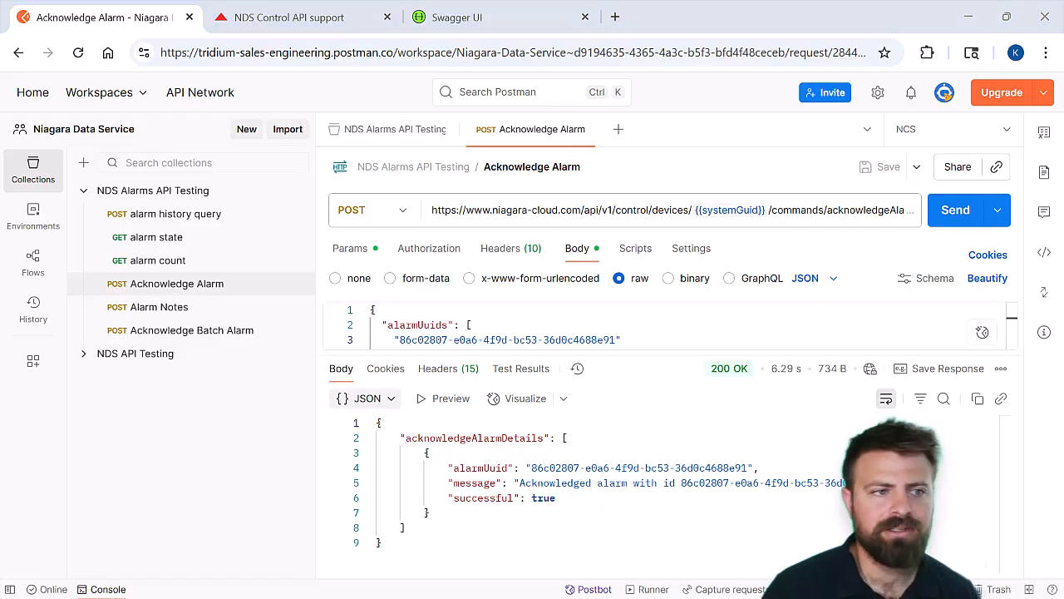
Switch to Niagara Cloud, check the user and acknowledgement details of Jace144's NumericWritable alarm, close them and return to Postman
key(alt+Tab)
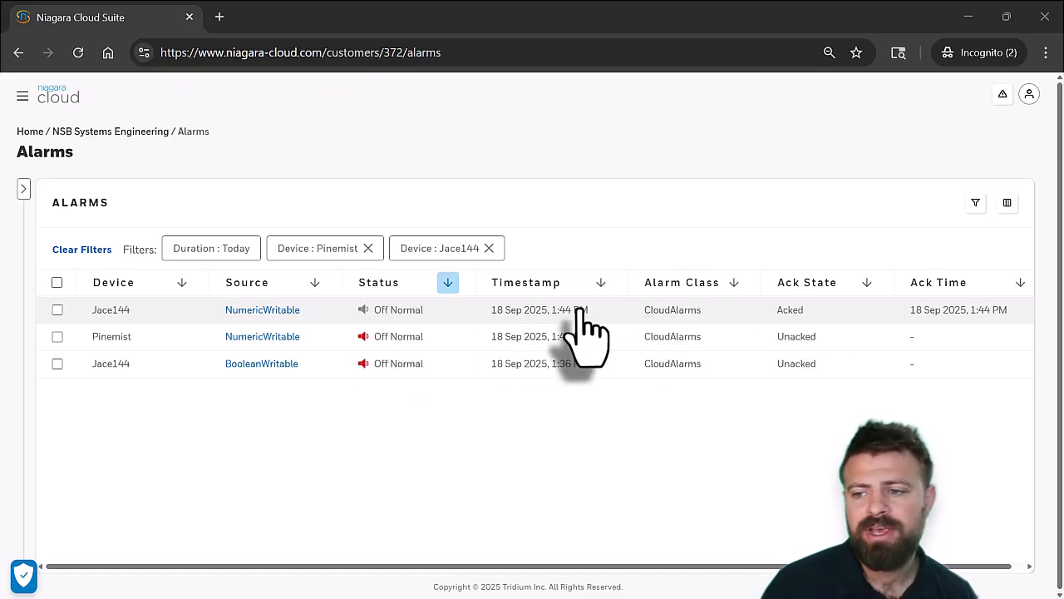
click(256, 310)
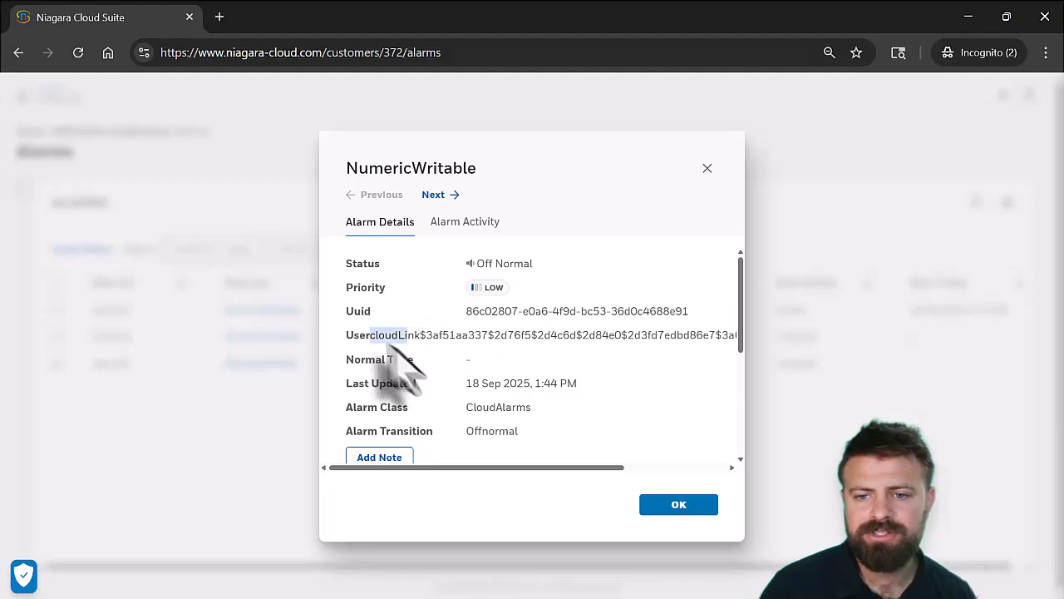
scroll(506, 404, down, 3)
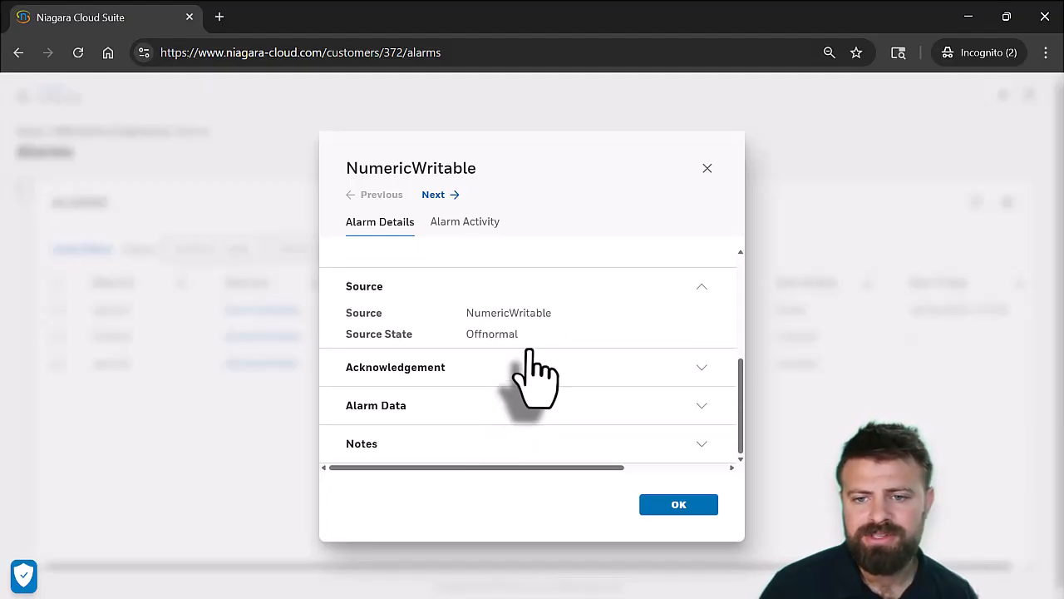
click(520, 366)
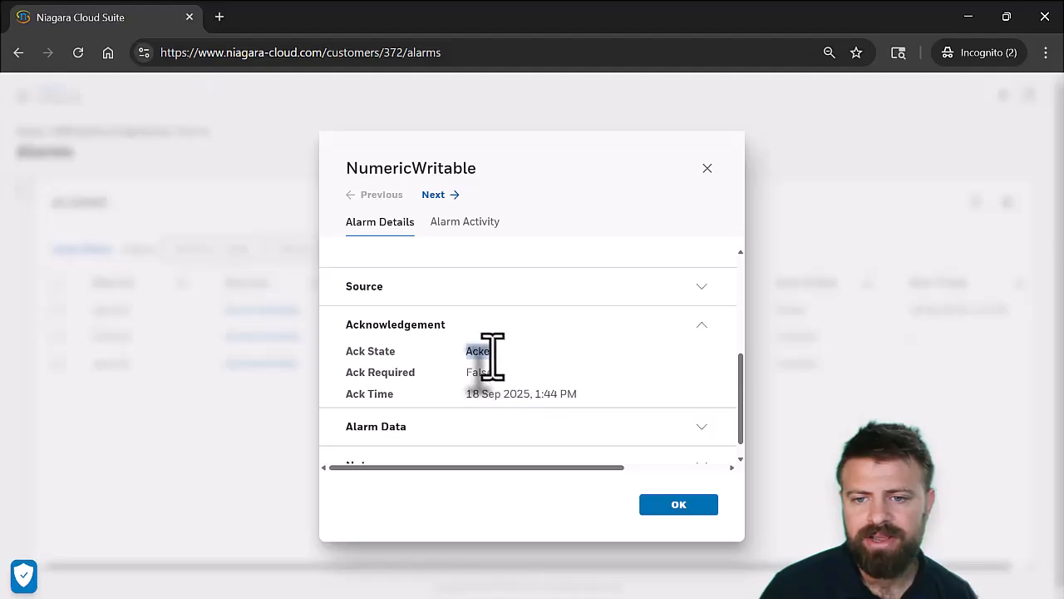
click(677, 506)
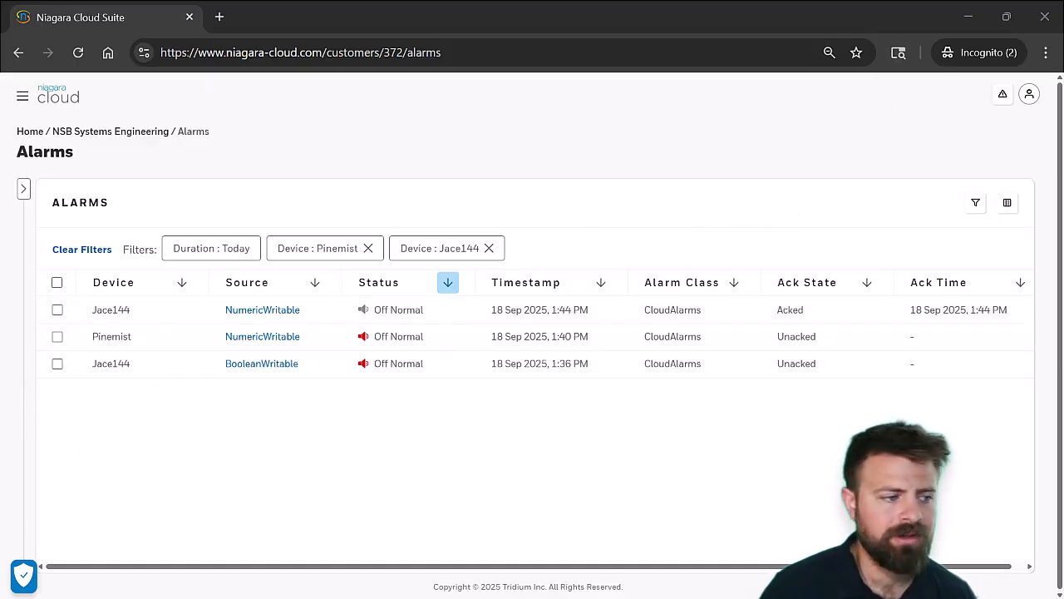
key(alt+Tab)
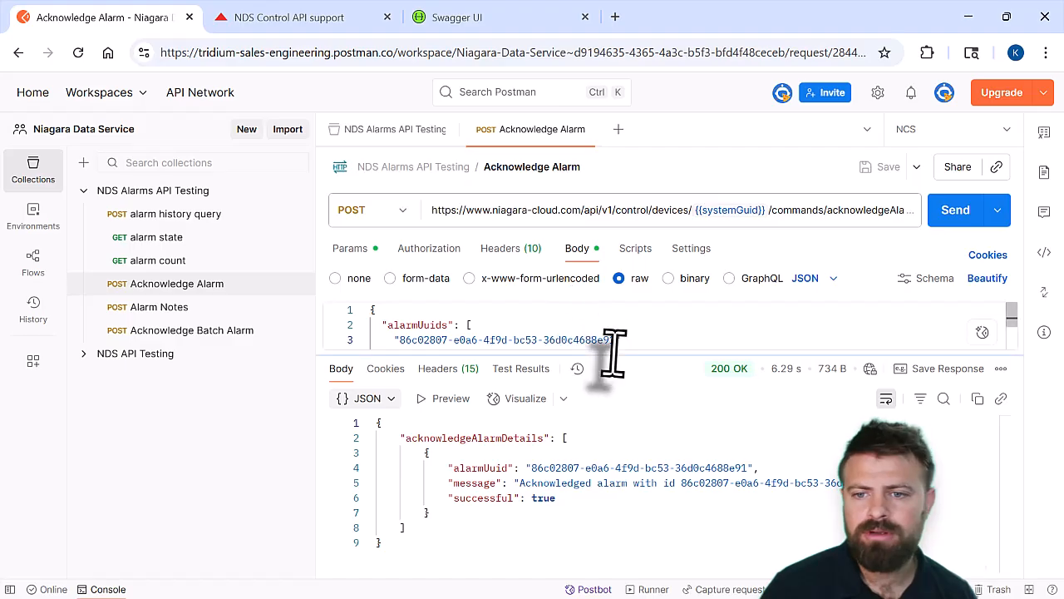
Open the Alarm Notes request, review its editAlarmData endpoint and replace the alarmUuid with 86c02807-e0a6-4f9d-bc53-36d0c4688e91
click(151, 311)
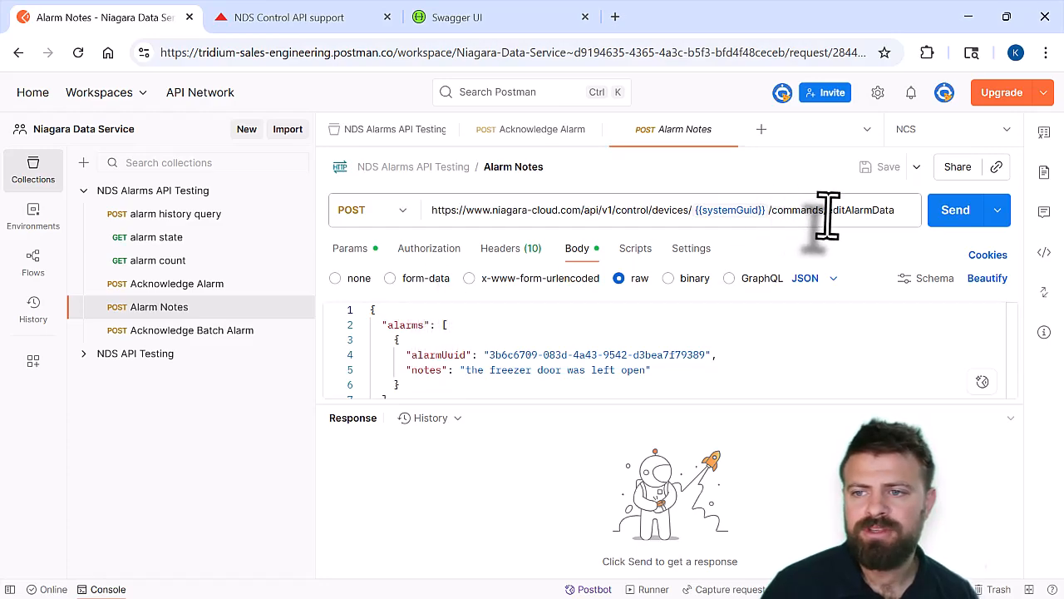
drag(831, 210, 895, 209)
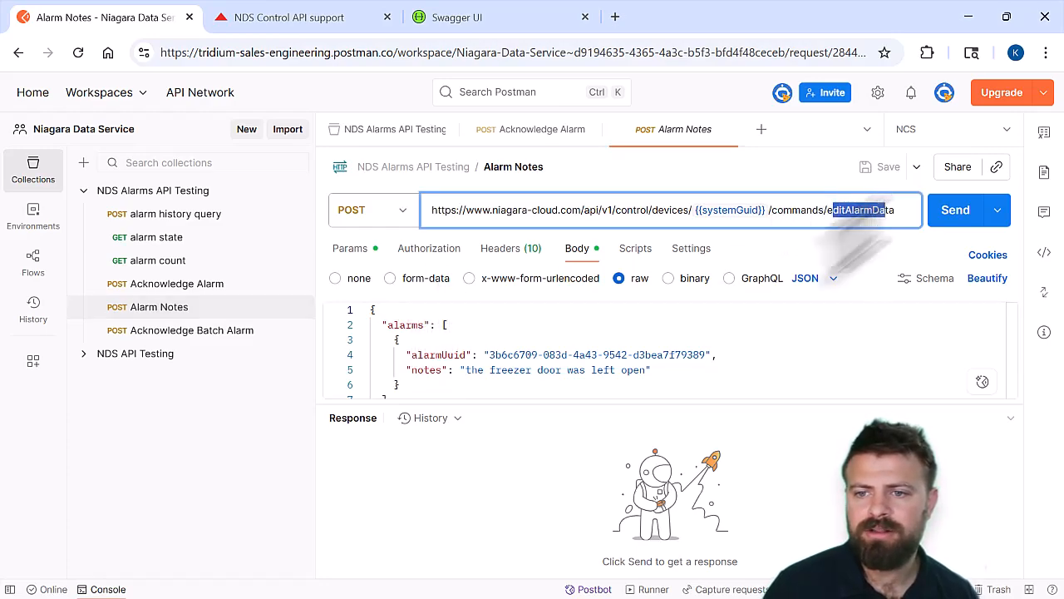
click(657, 343)
drag(705, 354, 492, 354)
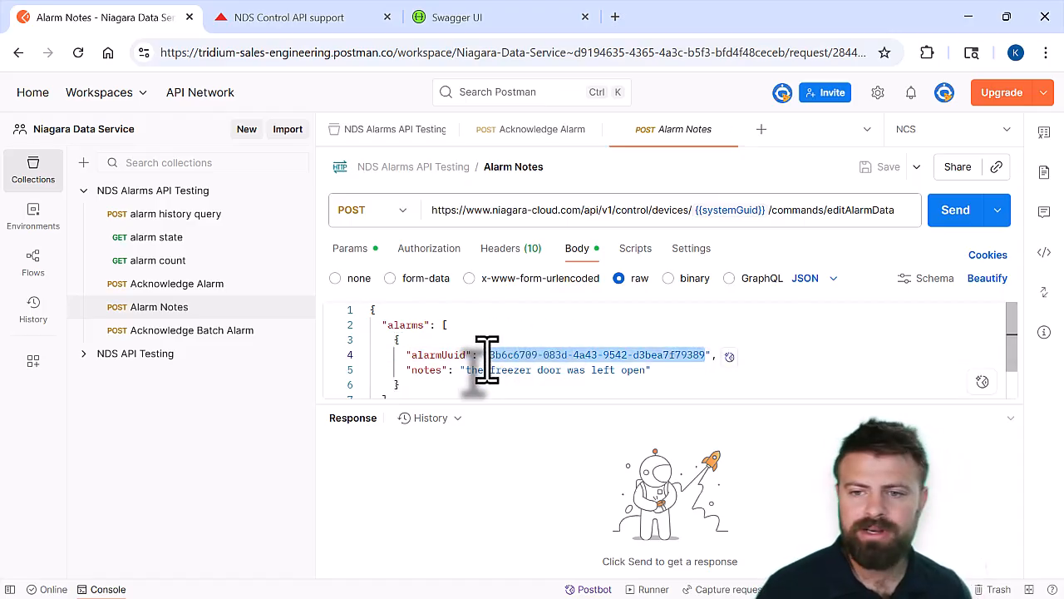
key(ctrl+v)
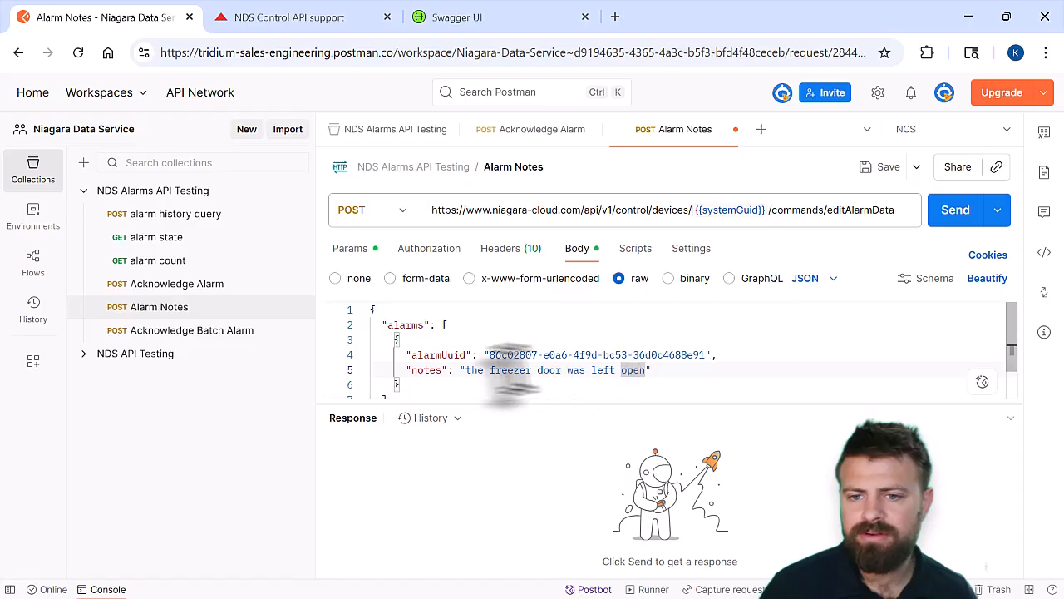
Save and send the Alarm Notes request with the note "the freezer door was left open", and read through the response
click(880, 169)
click(965, 221)
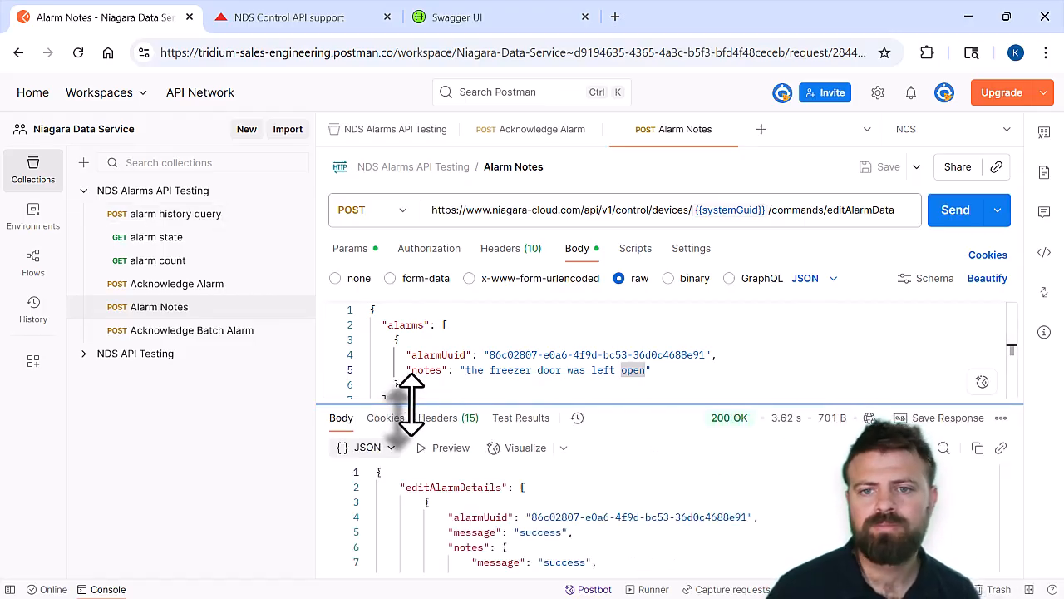
scroll(578, 536, down, 1)
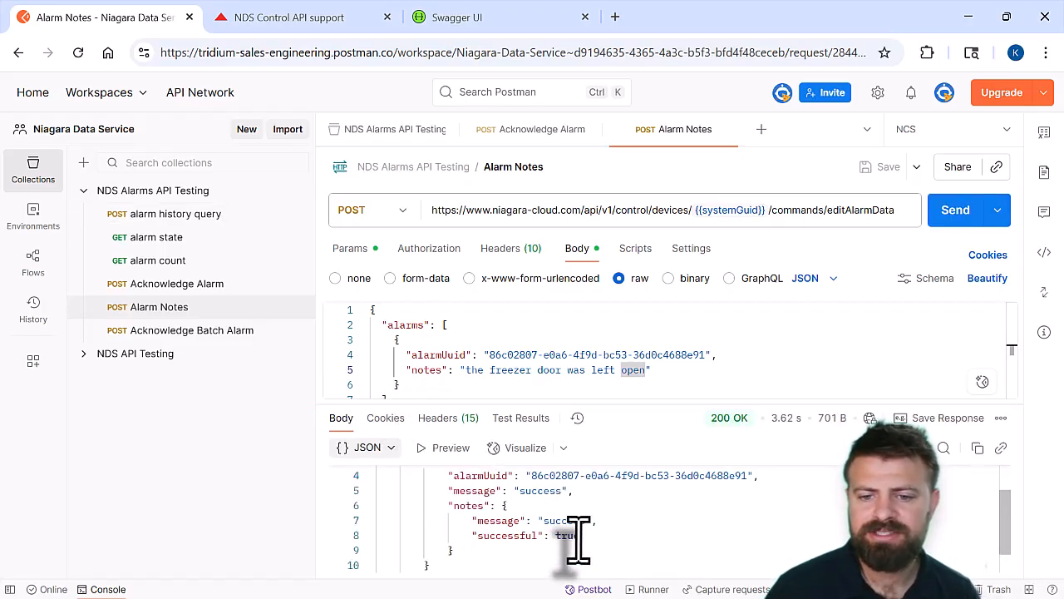
scroll(578, 536, up, 2)
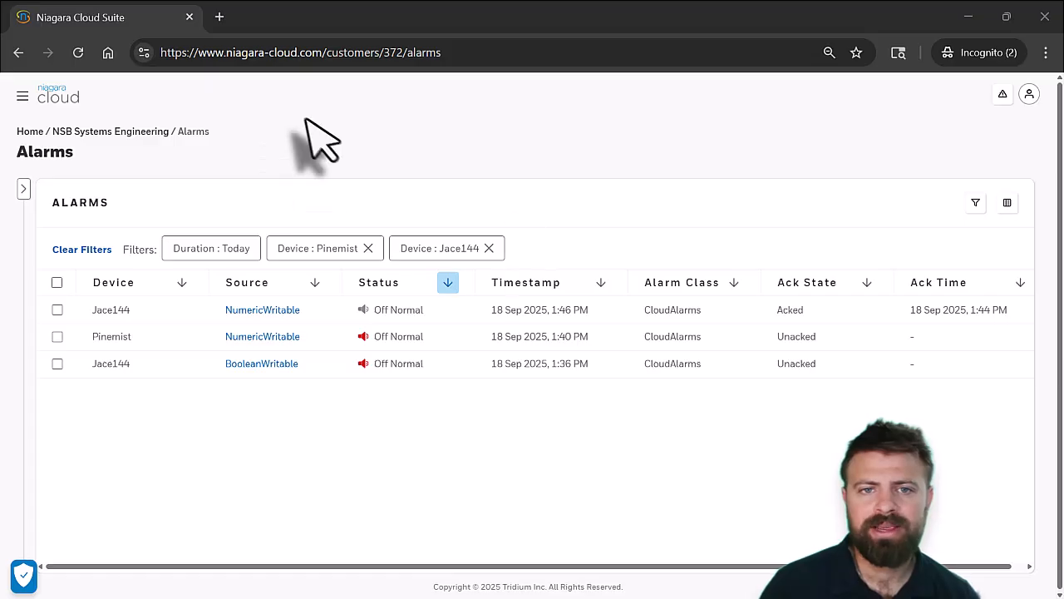
Switch to Niagara Cloud, check the notes and their author on Jace144's NumericWritable alarm, close the details and return to Postman
click(276, 310)
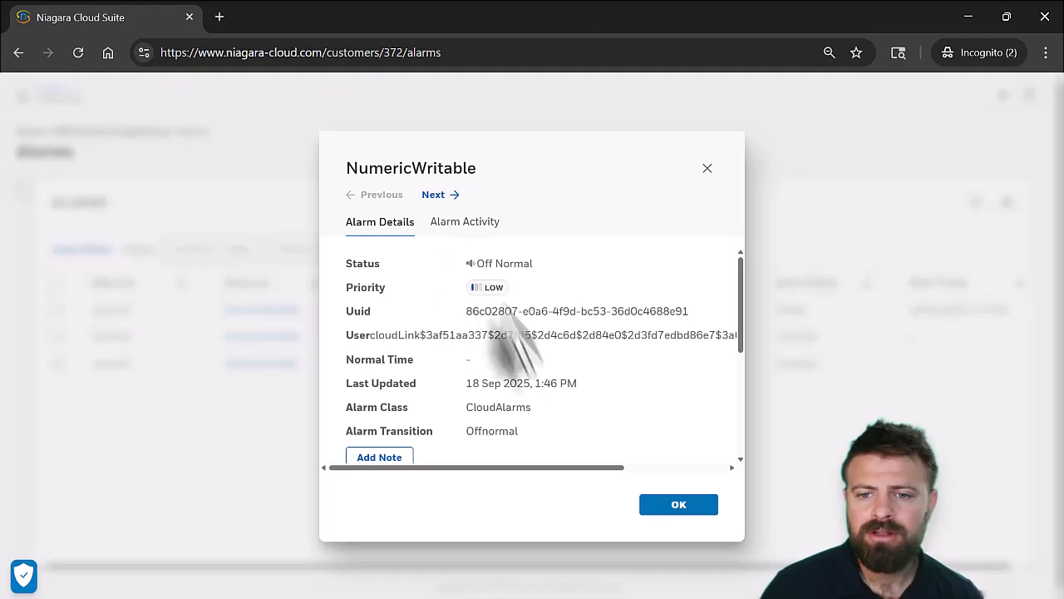
scroll(519, 376, down, 1)
scroll(519, 400, down, 4)
click(499, 441)
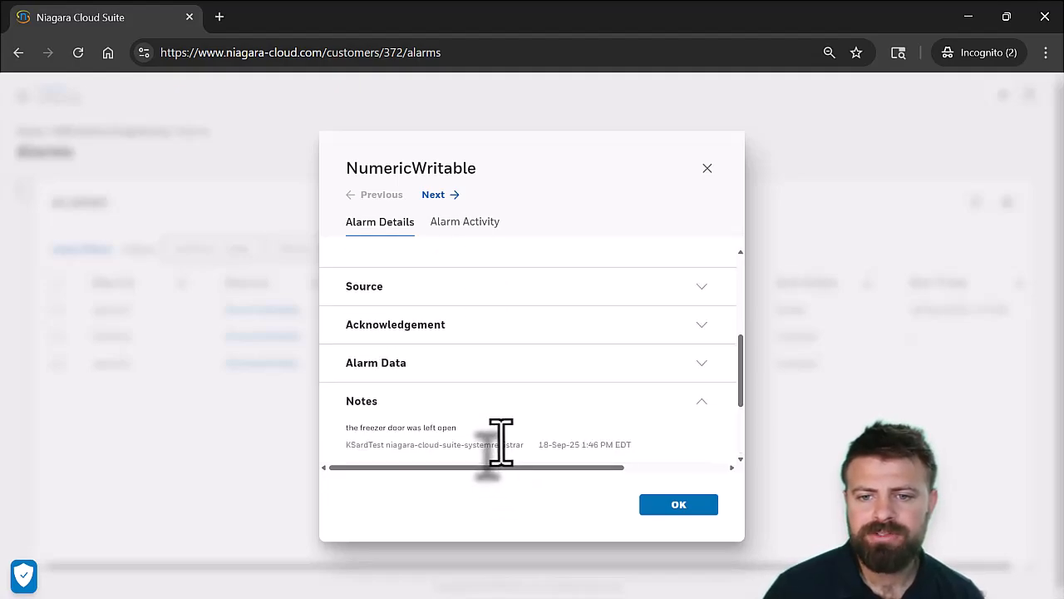
scroll(499, 449, down, 2)
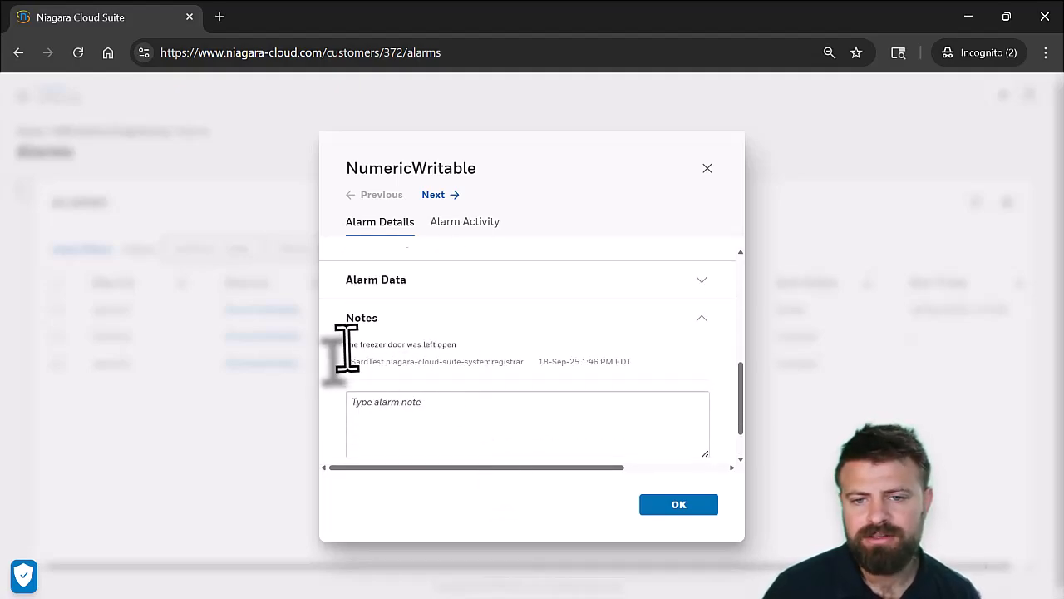
drag(346, 344, 462, 348)
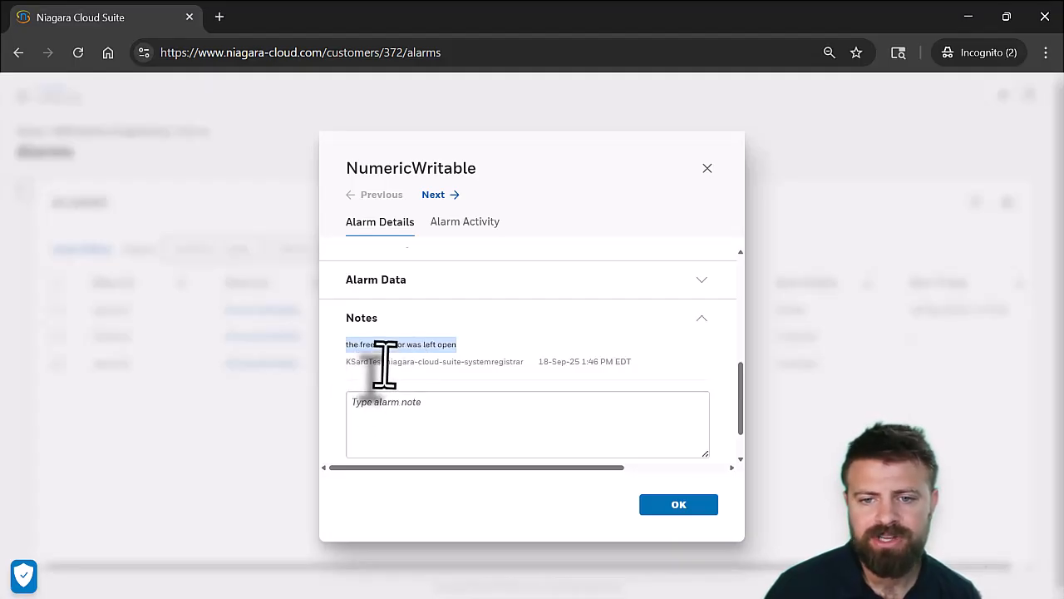
double_click(348, 361)
click(504, 367)
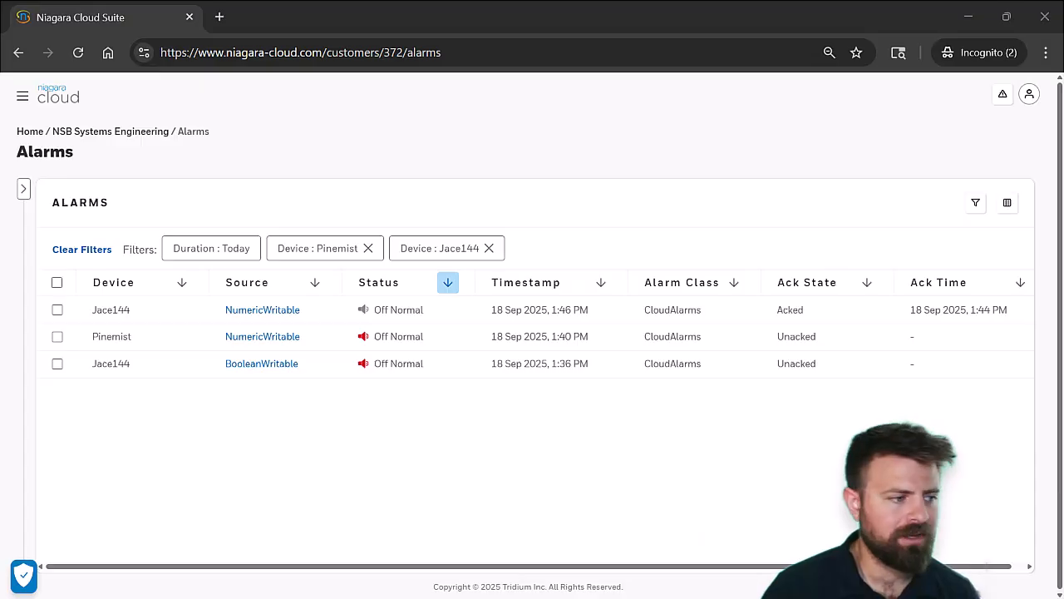
key(alt+Tab)
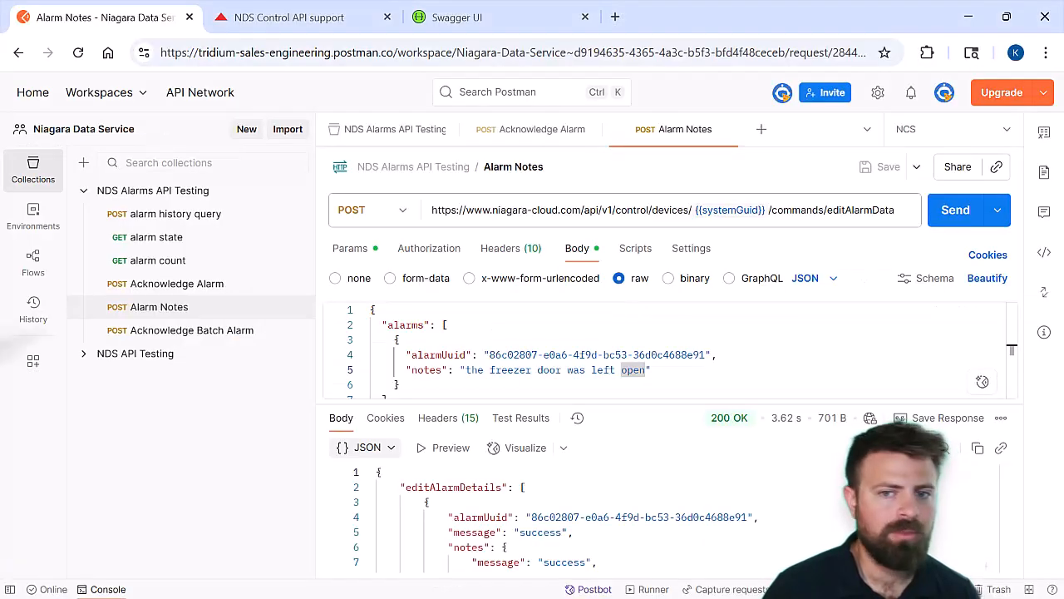
Open the Acknowledge Batch Alarm request and examine its endpoint, alarmUuids lists and the systemGuid of each entry
drag(664, 408, 664, 422)
click(209, 330)
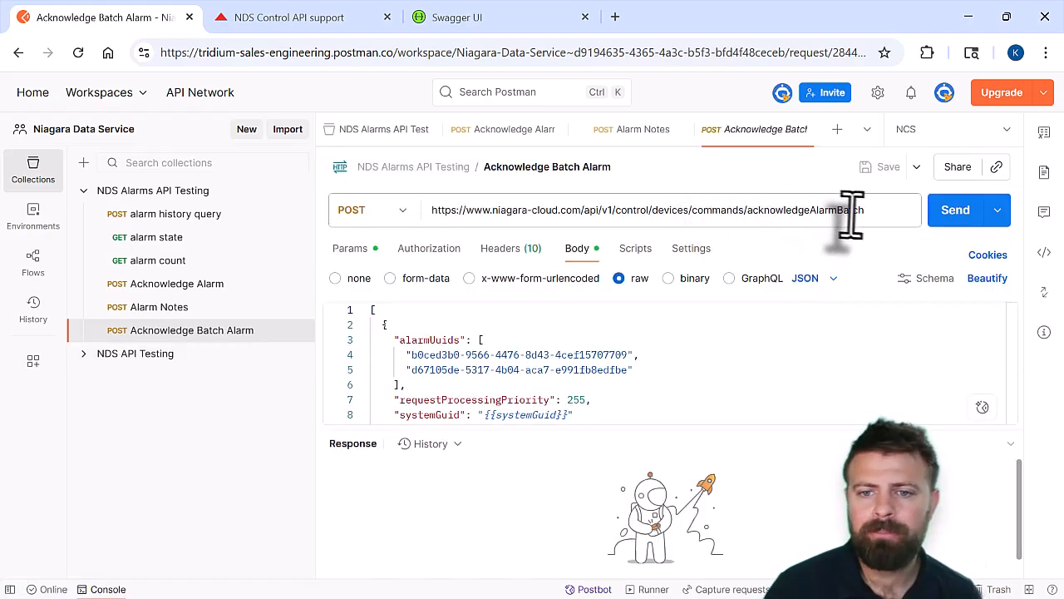
scroll(696, 385, down, 3)
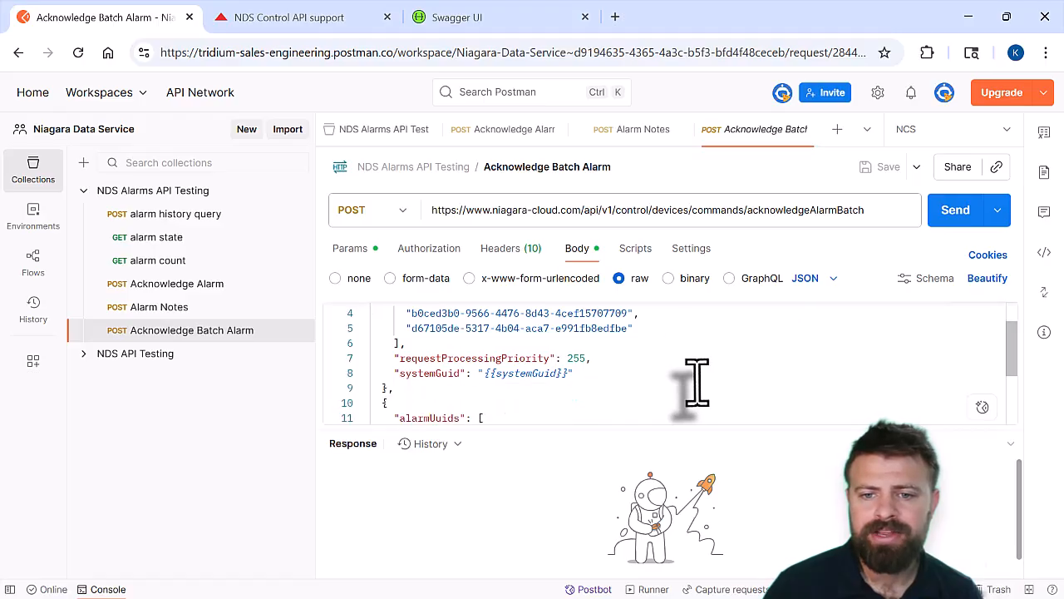
scroll(696, 385, up, 3)
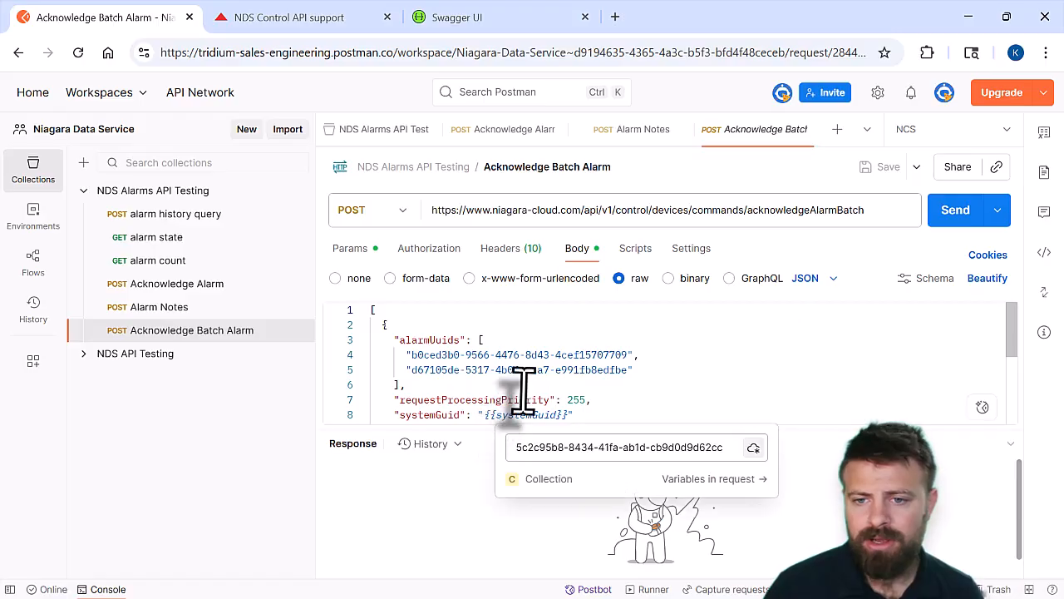
scroll(523, 391, down, 2)
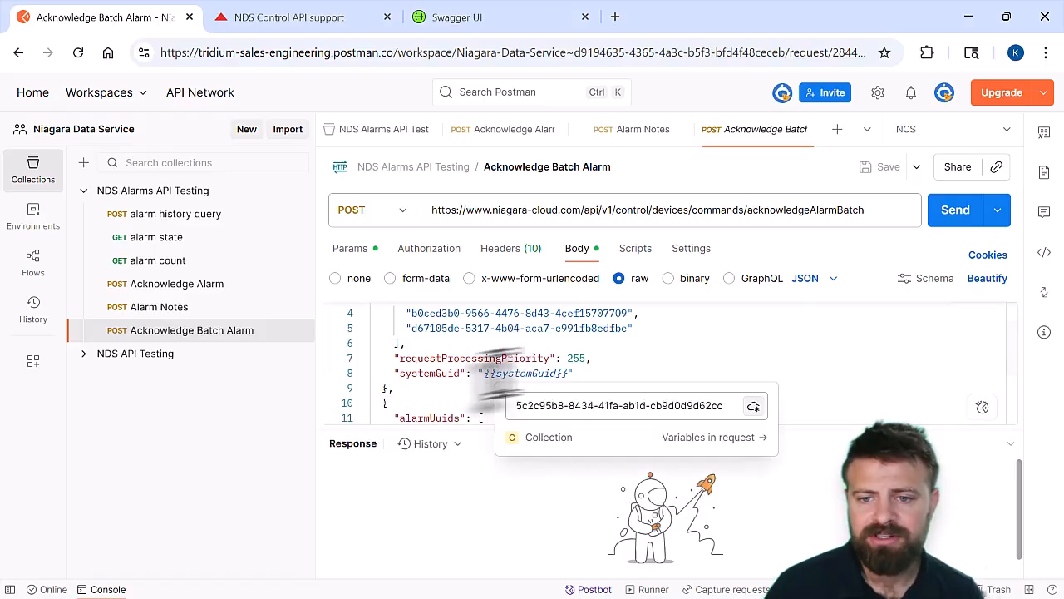
scroll(422, 378, down, 2)
scroll(422, 379, down, 2)
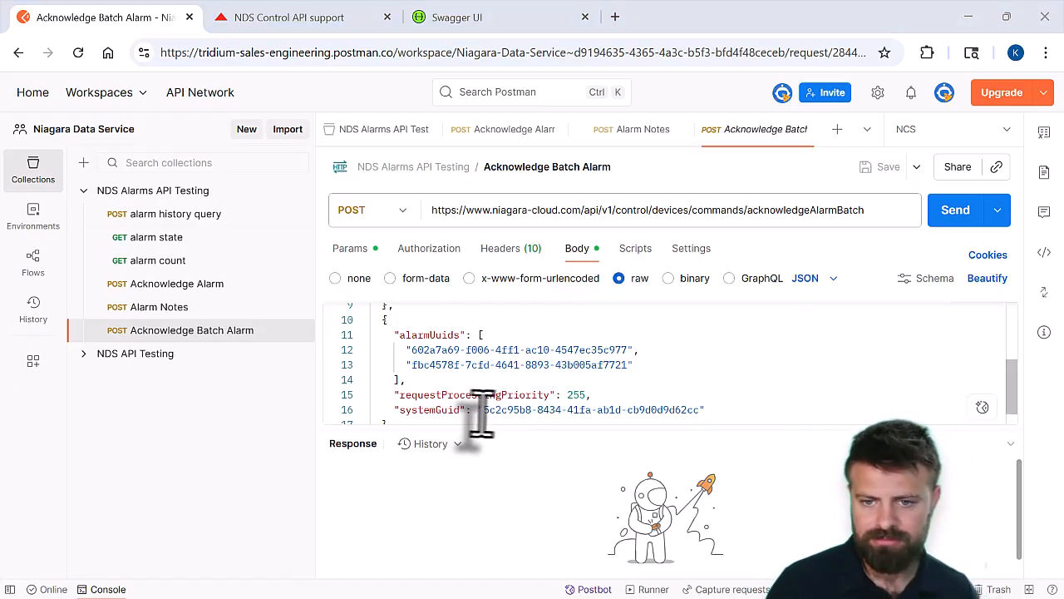
Set the second entry's systemGuid in the batch request body to df0bc6ee-d1b8-4308-bd5a-ba971690a337 and save the request
drag(504, 408, 704, 409)
text(df0bc6ee-d1b8-4308-bd5a-ba971690a337)
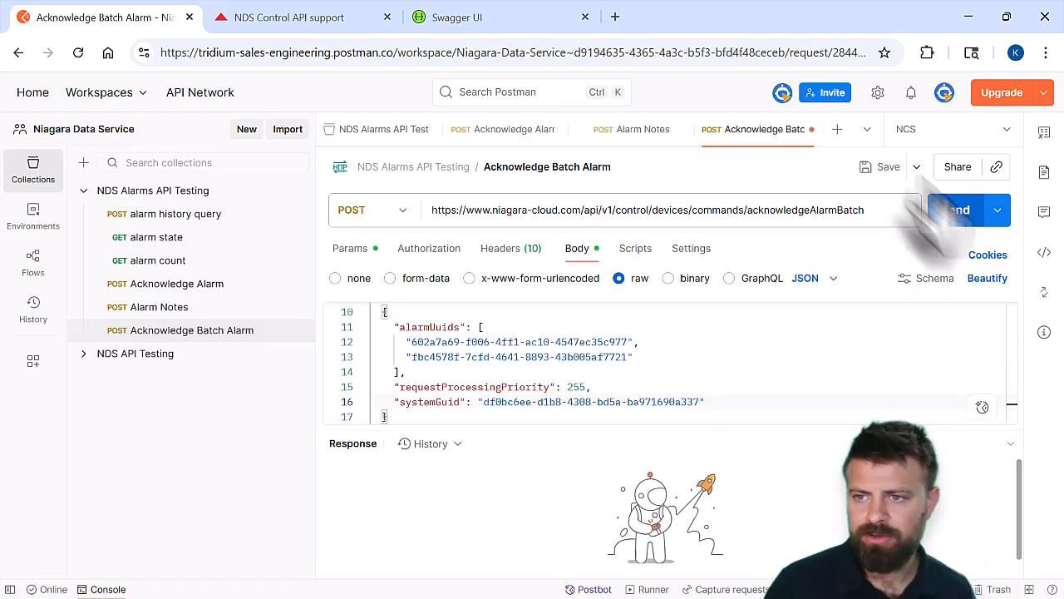
click(883, 168)
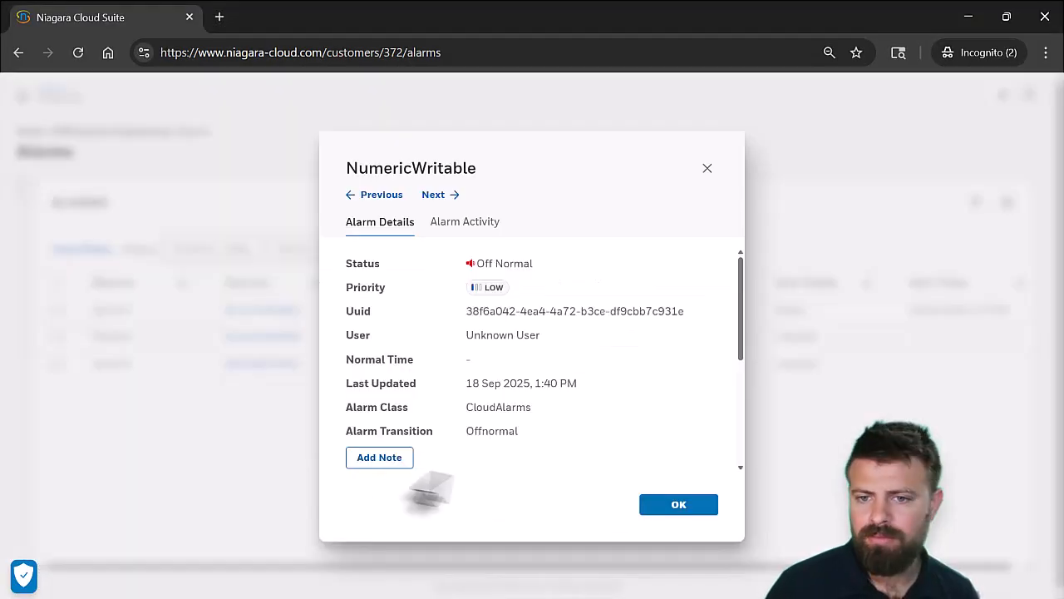
Copy the UUID of Pinemist's NumericWritable alarm from Niagara Cloud and replace the second entry's two alarmUuids in Postman with 38f6a042-4ea4-4a72-b3ce-df9cbb7c931e
drag(685, 311, 466, 312)
click(679, 504)
click(274, 336)
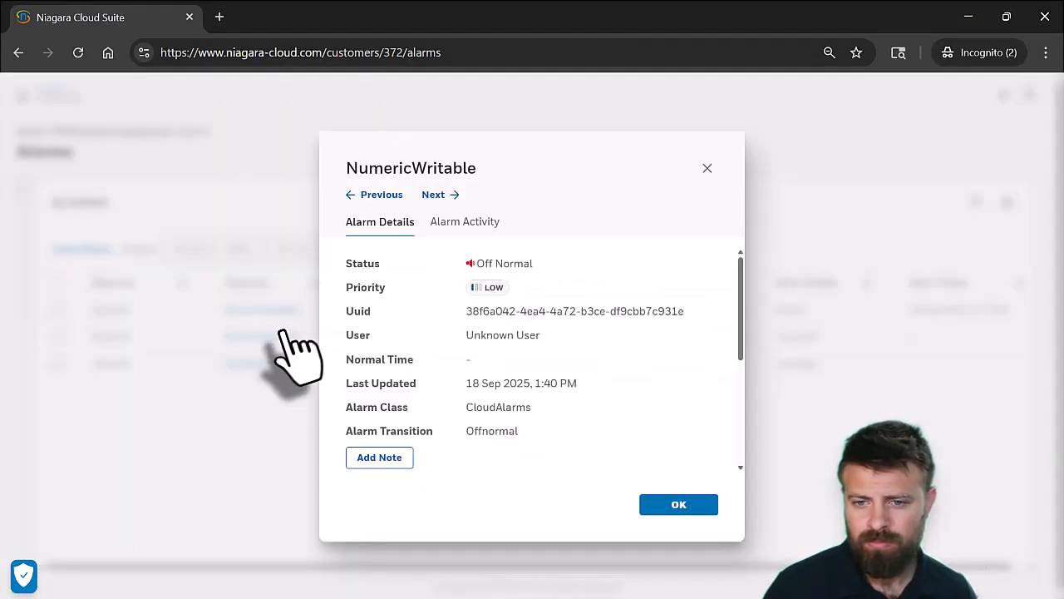
click(707, 168)
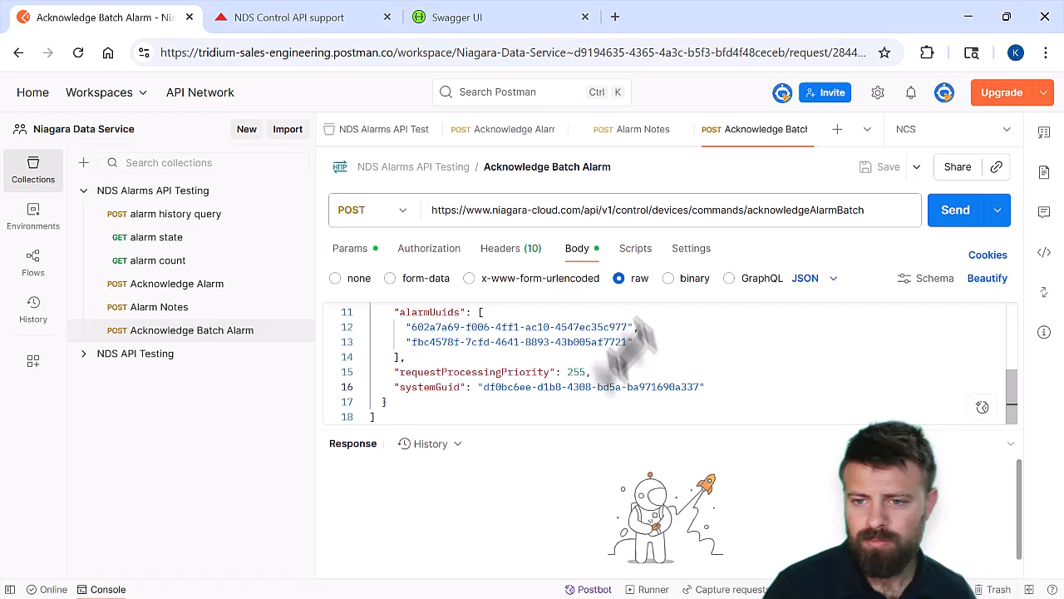
drag(535, 345, 408, 316)
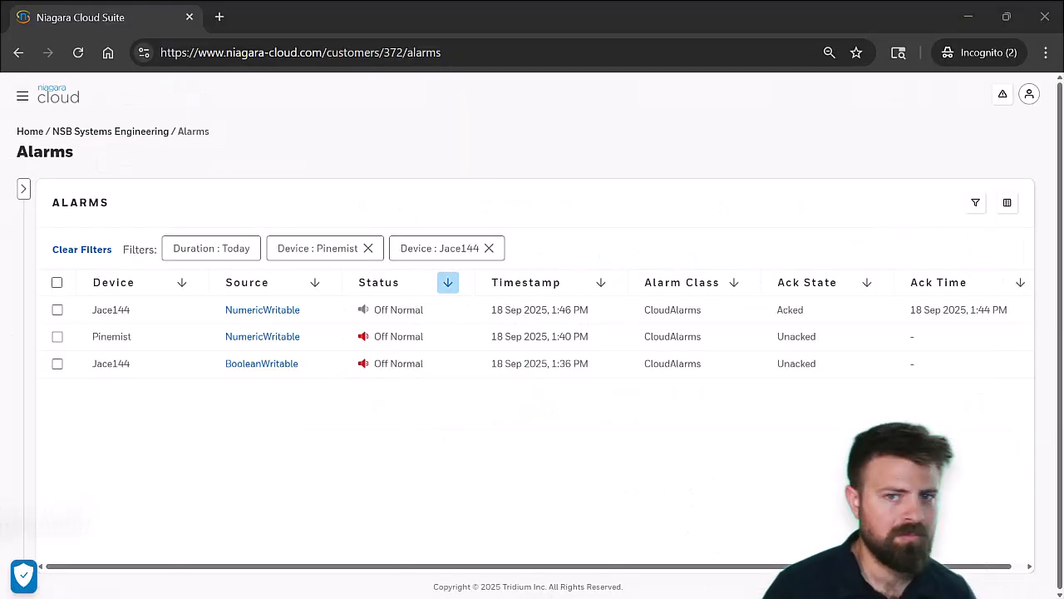
click(262, 363)
drag(465, 310, 689, 306)
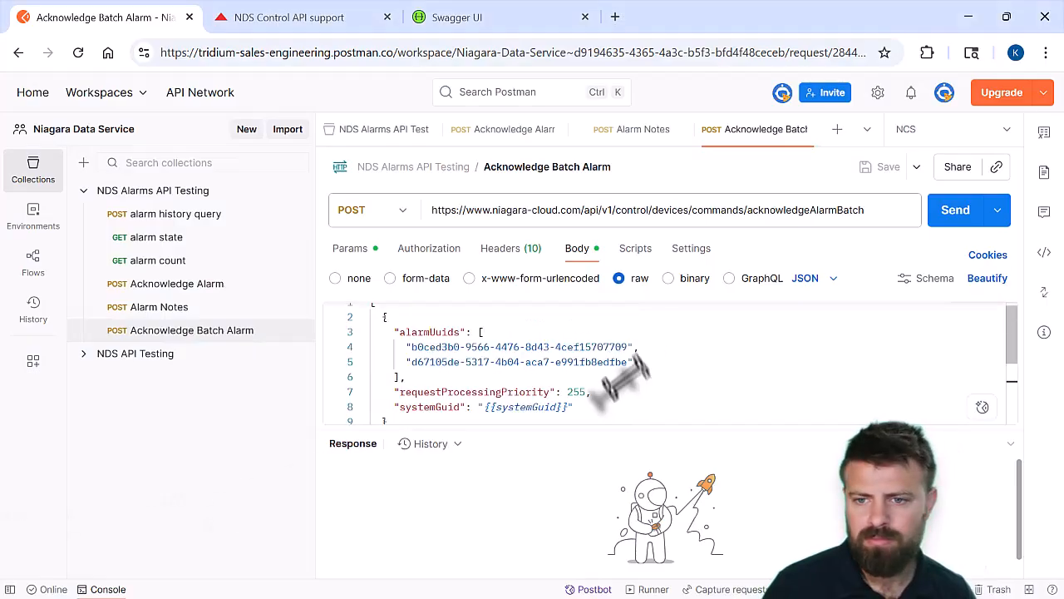
key(ctrl+v)
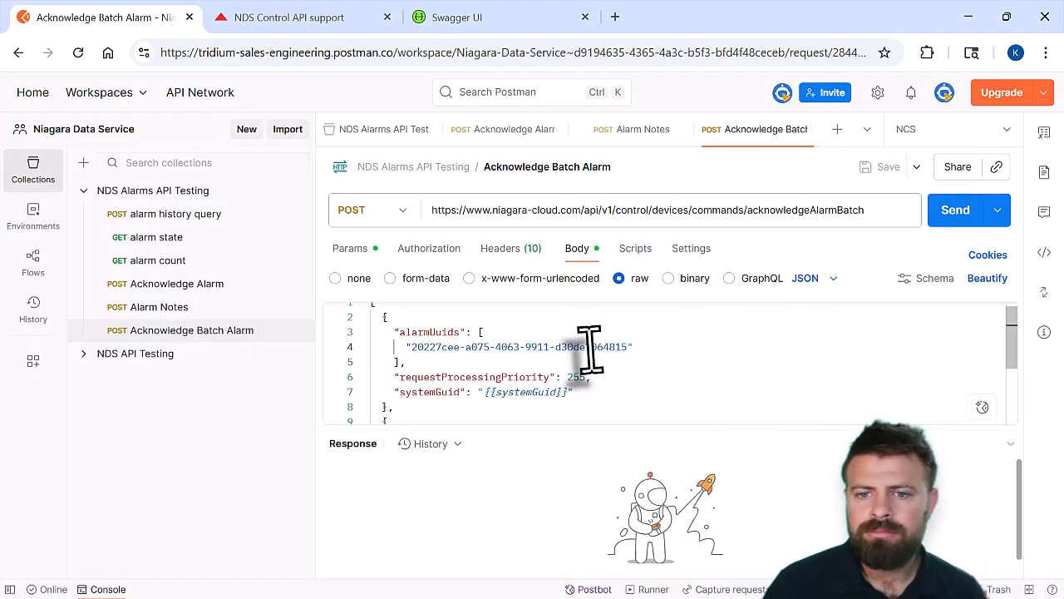
Send the Acknowledge Batch Alarm request, enlarge the response area to read both devices' acknowledgement details, and switch to Niagara Cloud's alarm list
click(953, 214)
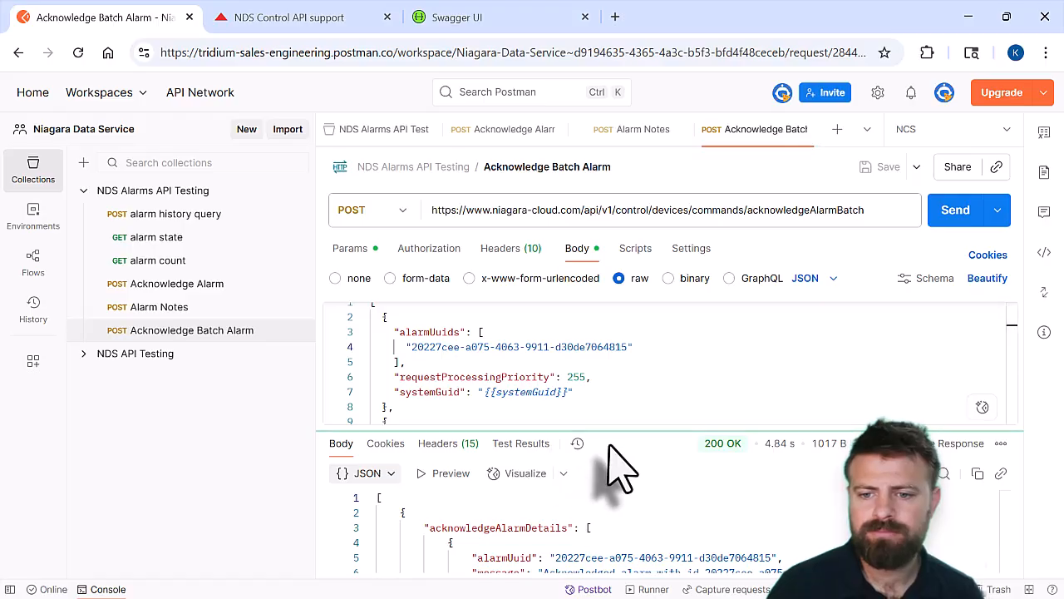
drag(610, 433, 615, 316)
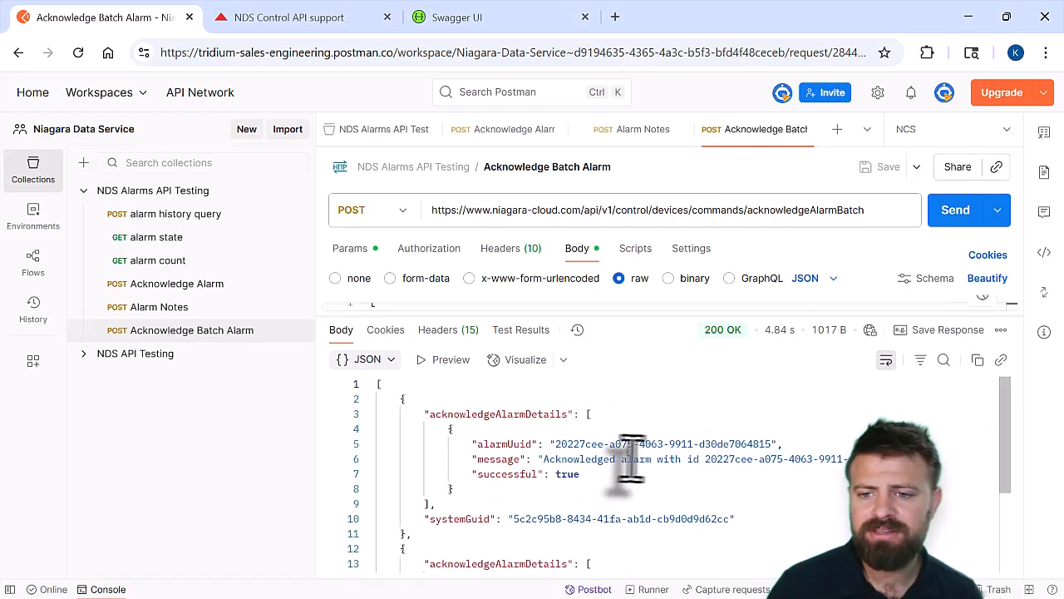
scroll(717, 466, down, 2)
scroll(544, 440, down, 1)
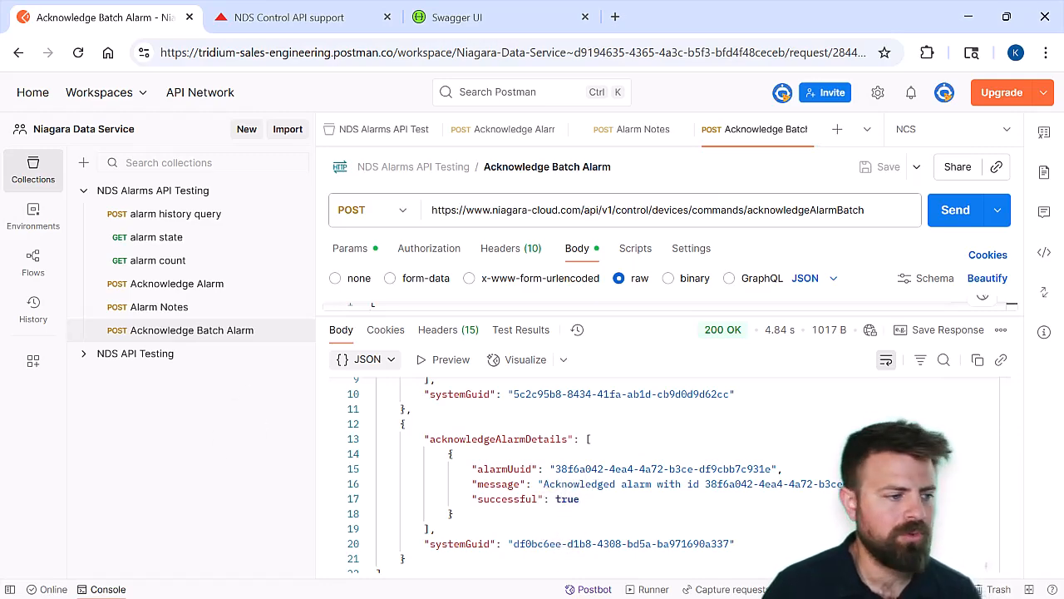
key(alt+Tab)
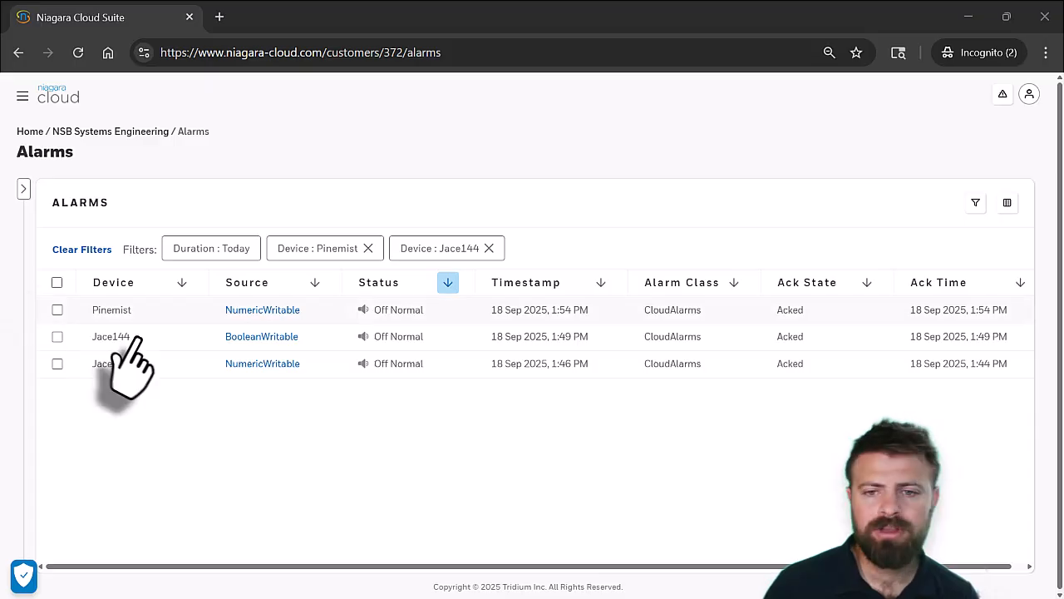